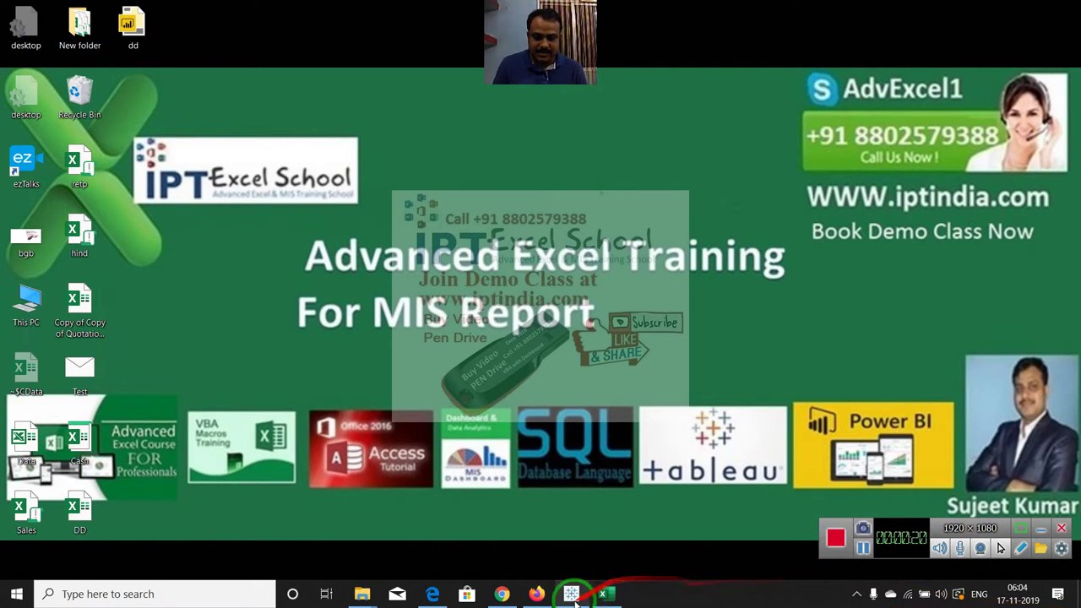
# Step: Bring Excel forward and inspect the MID formula in F8 and the array formula in B2
pyautogui.click(602, 592)
pyautogui.click(425, 332)
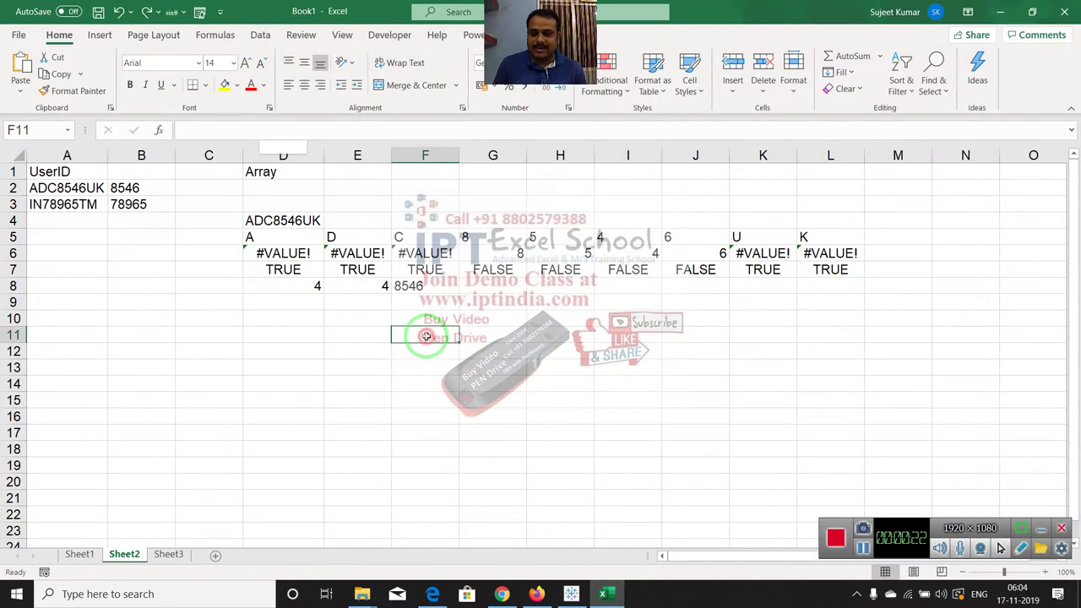
pyautogui.click(442, 285)
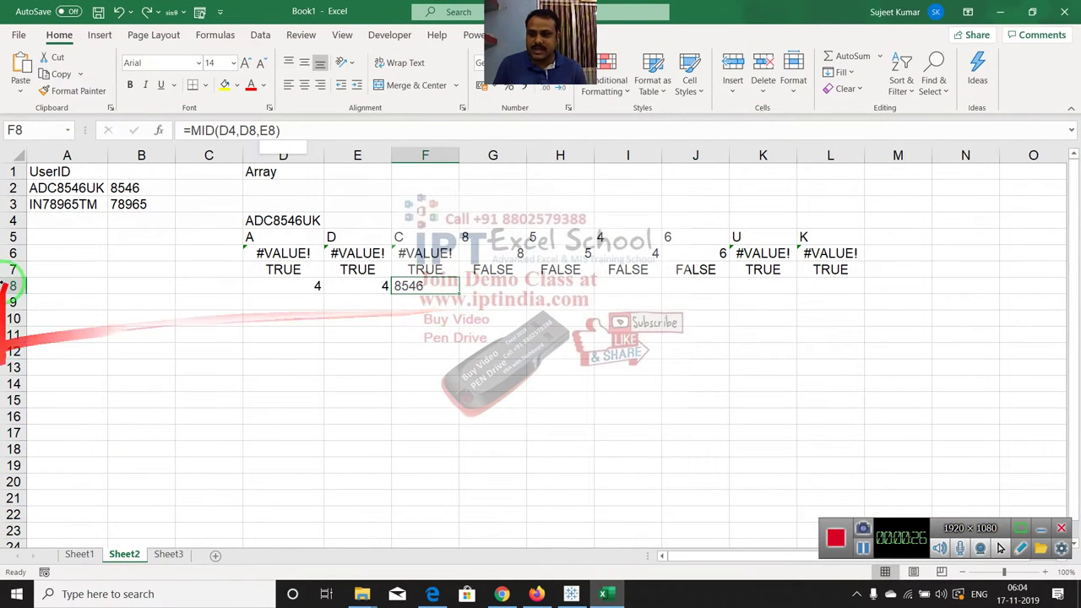
pyautogui.click(138, 185)
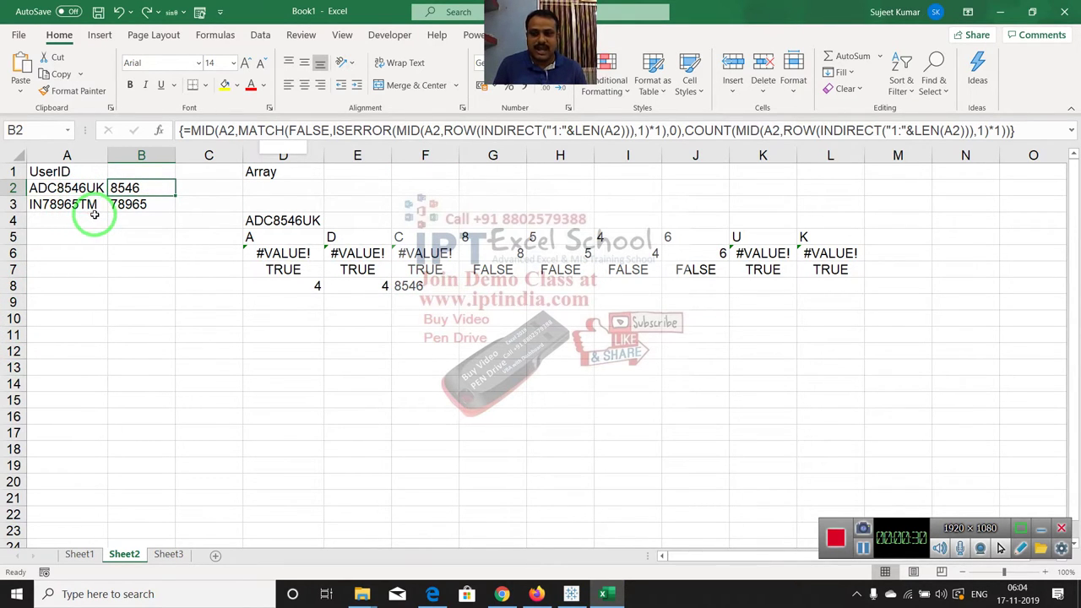
# Step: Edit the user ID in A3 by typing 89, then undo the change
pyautogui.click(98, 204)
pyautogui.doubleClick(98, 204)
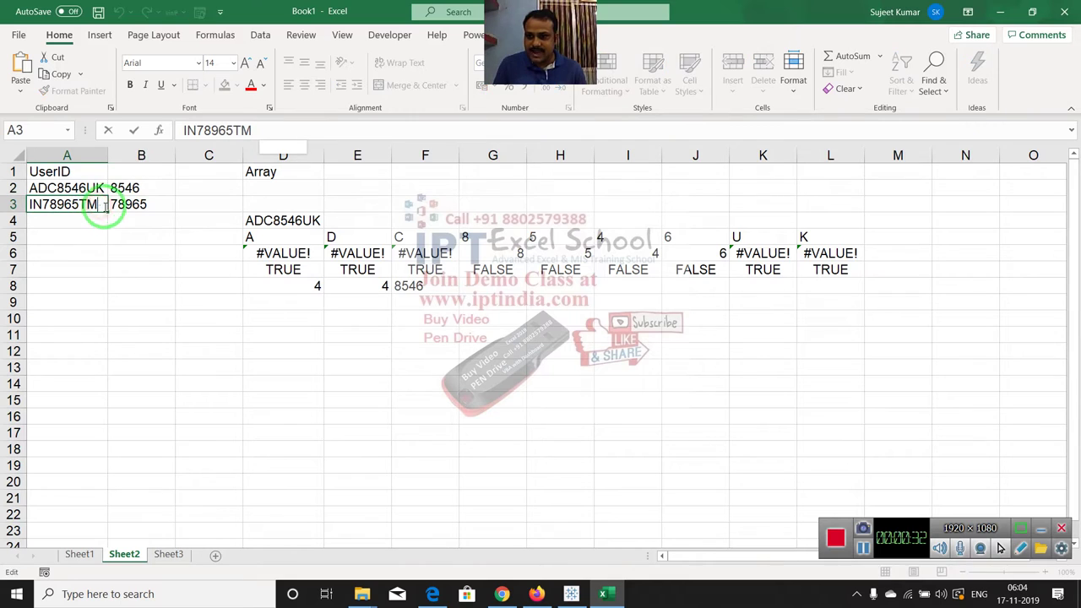
pyautogui.write('89')
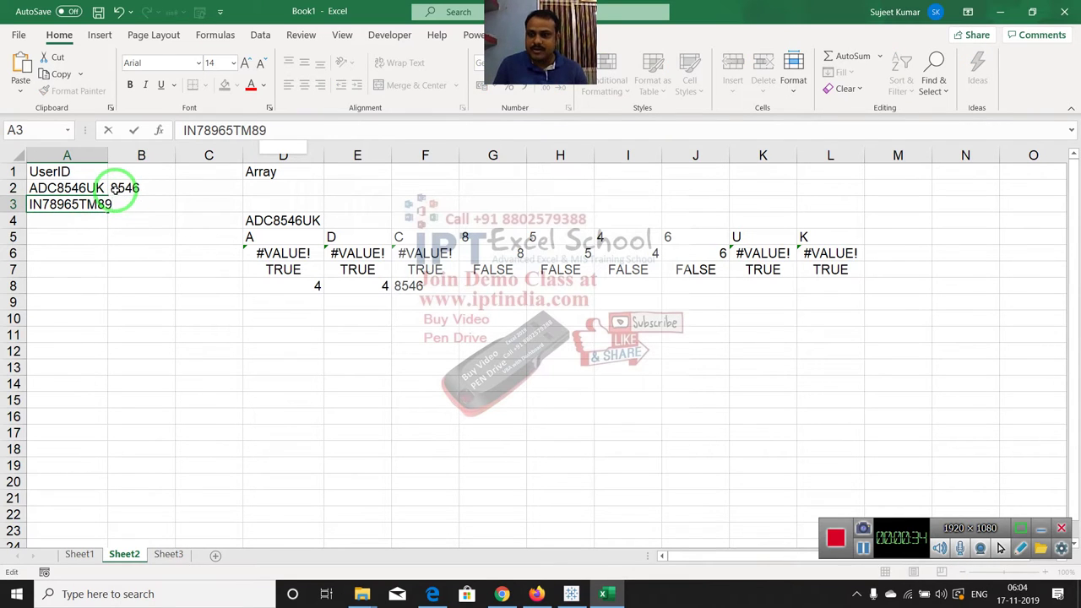
pyautogui.press('Return')
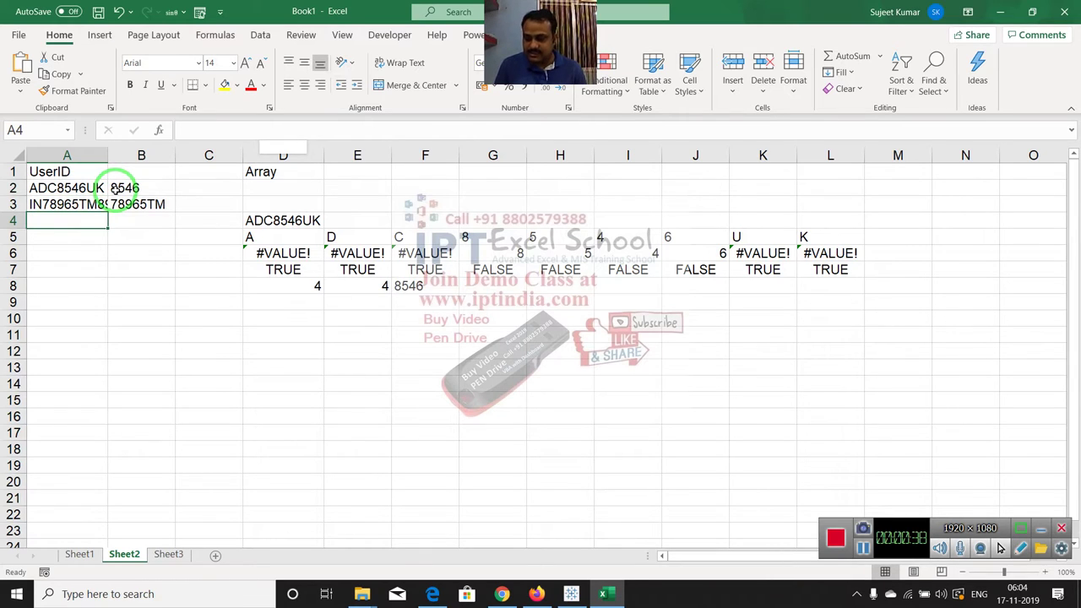
pyautogui.hotkey('ctrl', 'z')
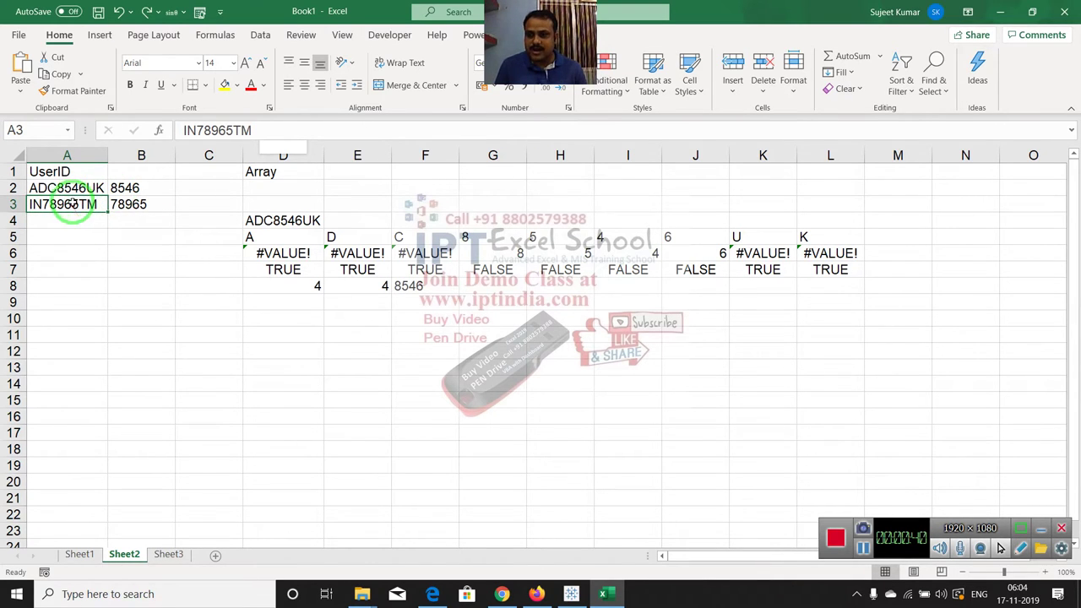
# Step: Copy user ID IN78965TM from A3 into A11, select B11, and minimize Excel
pyautogui.hotkey('ctrl', 'c')
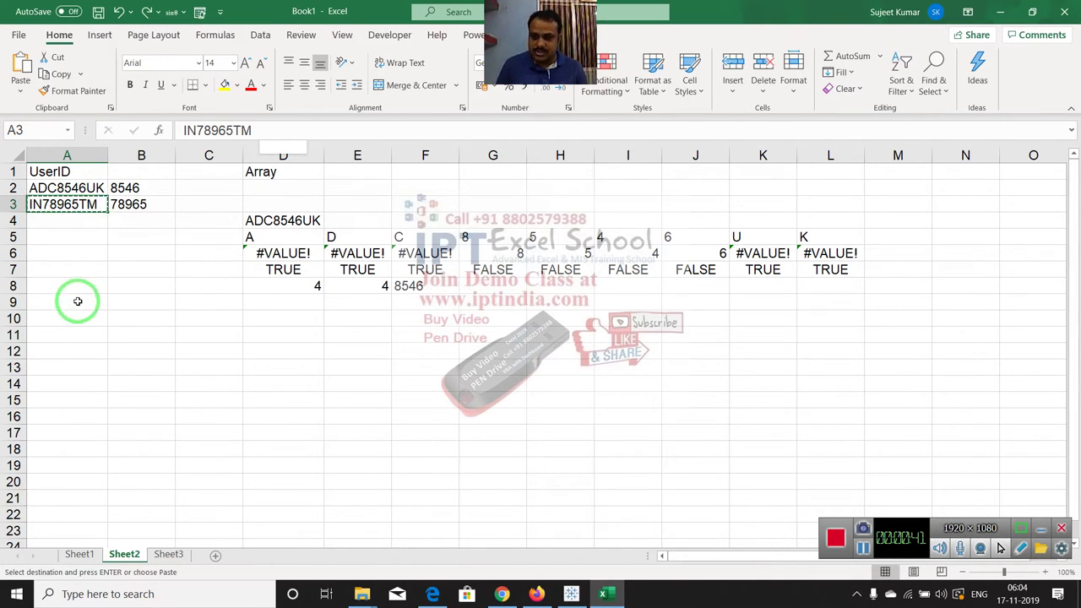
pyautogui.click(70, 341)
pyautogui.press('Return')
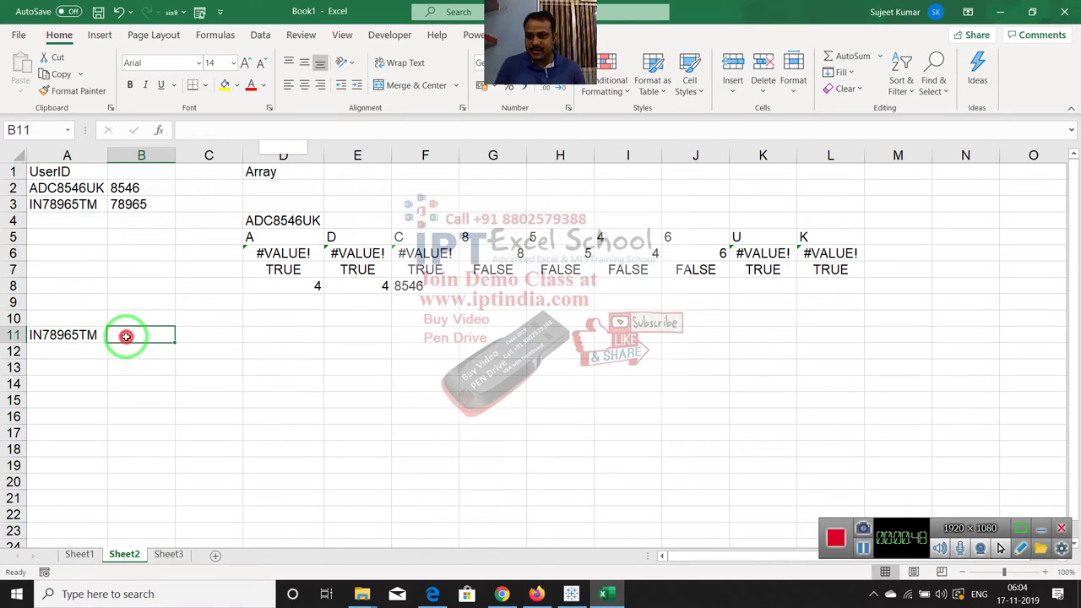
pyautogui.click(126, 337)
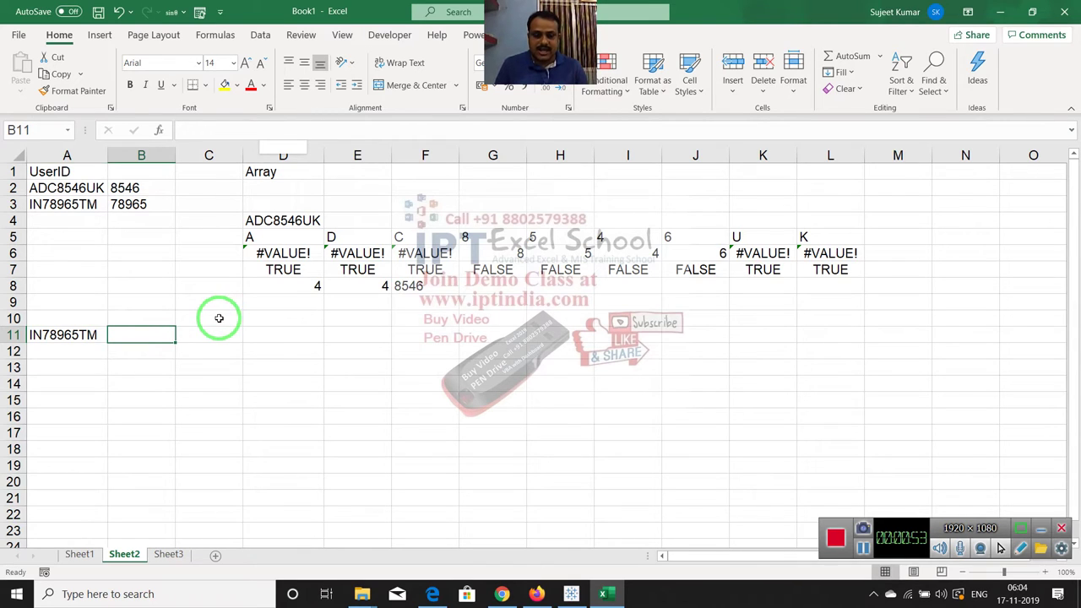
pyautogui.press('super+d')
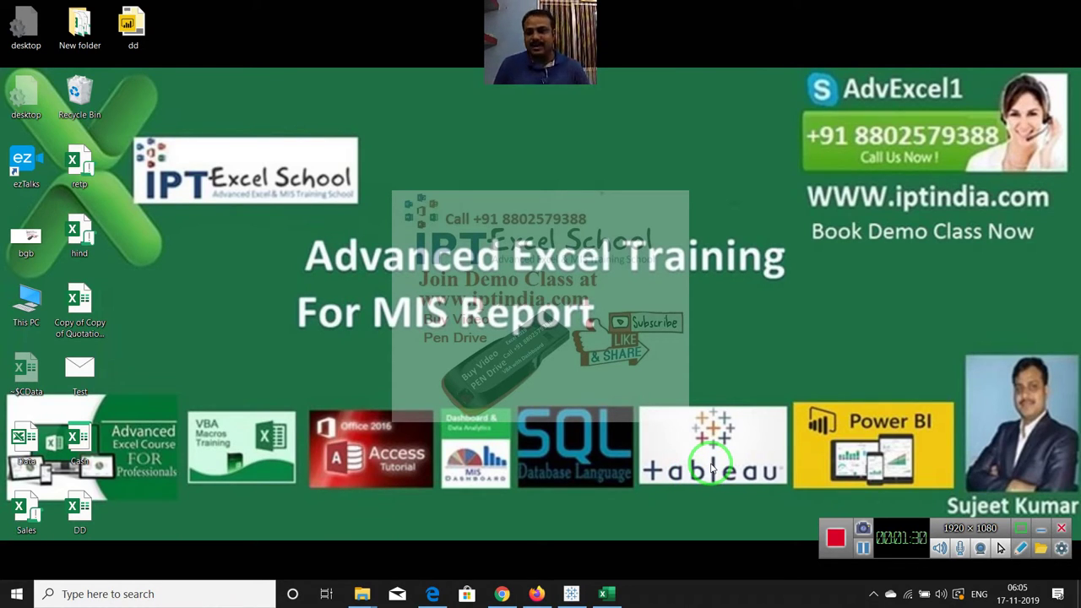
# Step: Select B11 on Sheet2, then open the Visual Basic editor and insert a new module
pyautogui.click(605, 593)
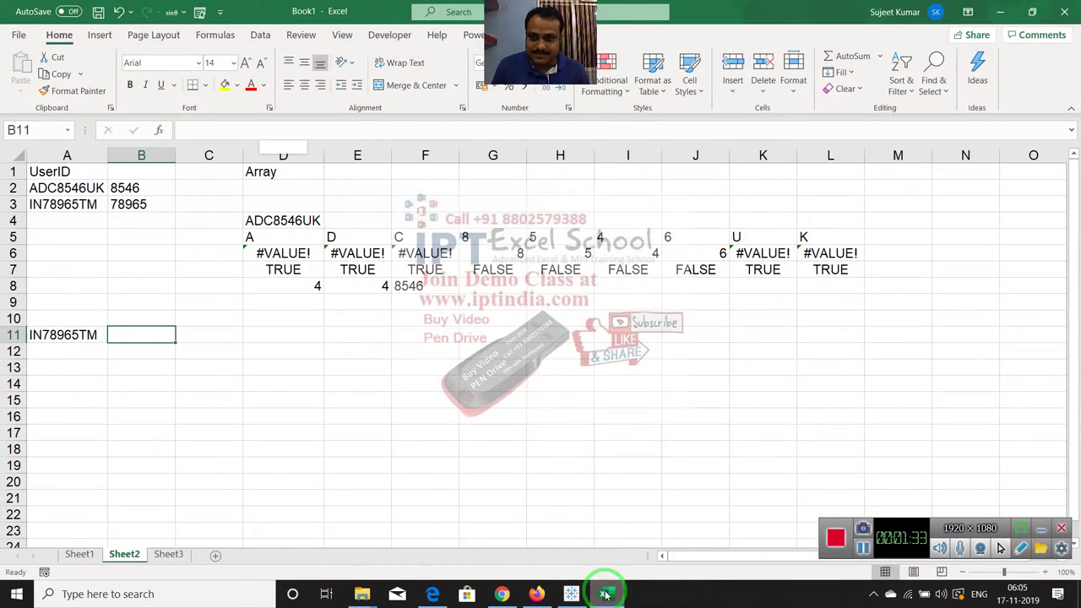
pyautogui.click(53, 336)
pyautogui.moveTo(73, 338); pyautogui.dragTo(121, 337)
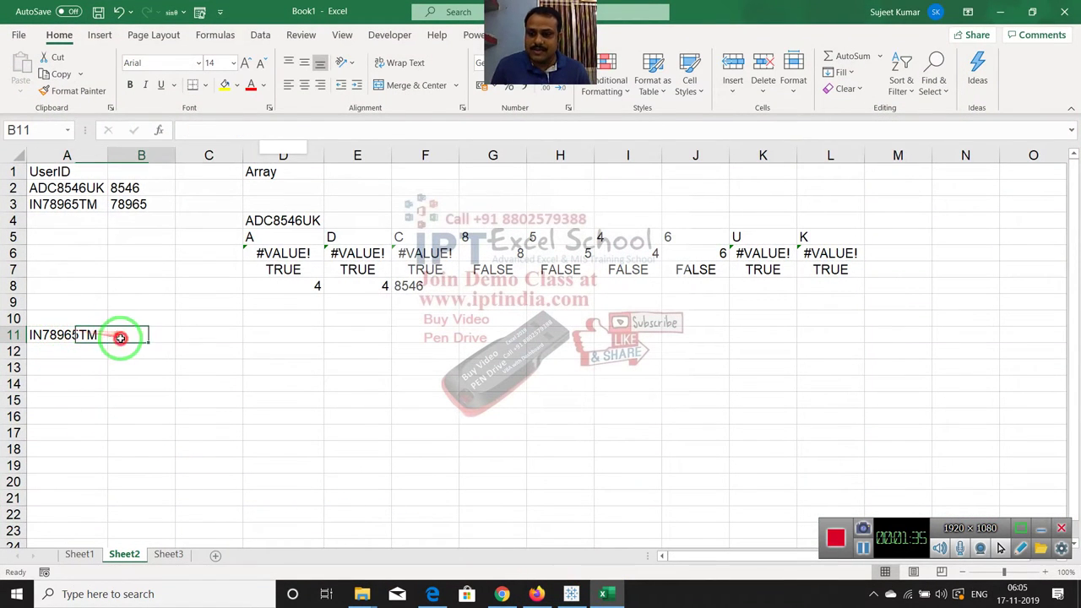
pyautogui.click(389, 35)
pyautogui.click(27, 86)
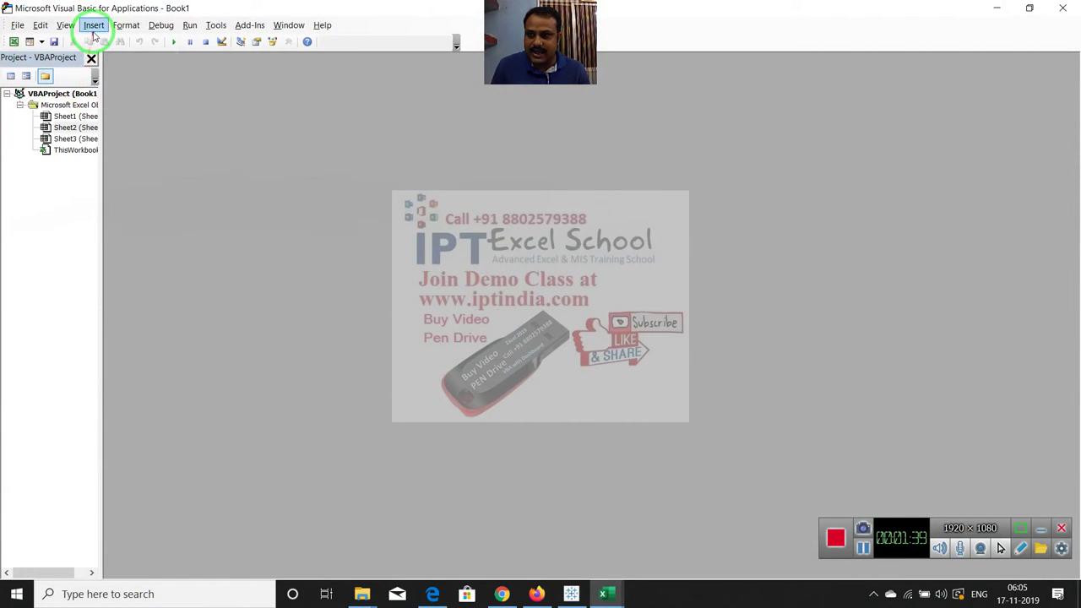
pyautogui.click(94, 24)
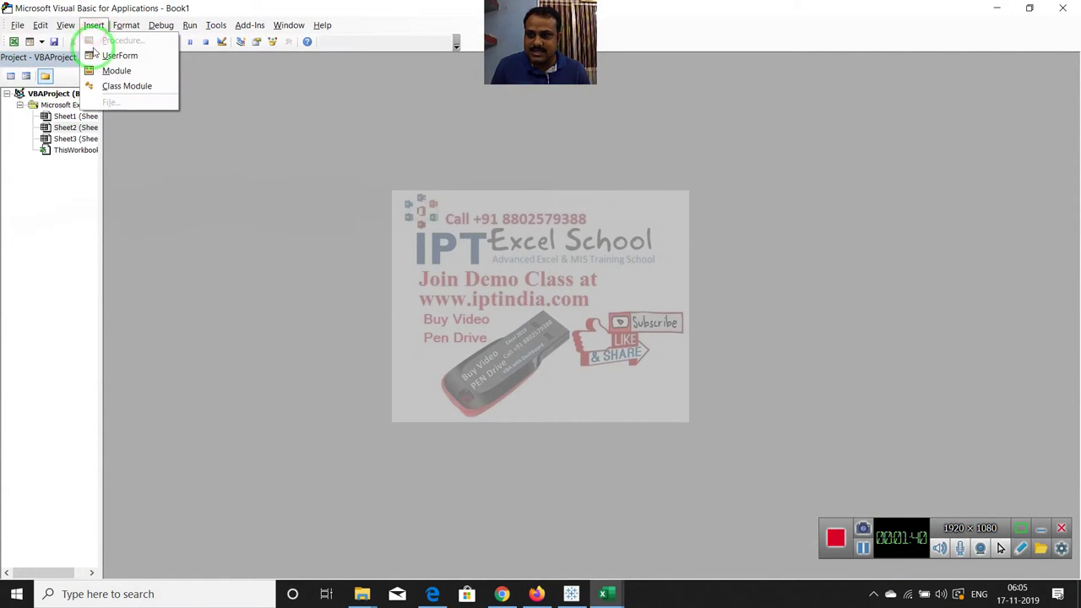
pyautogui.click(100, 70)
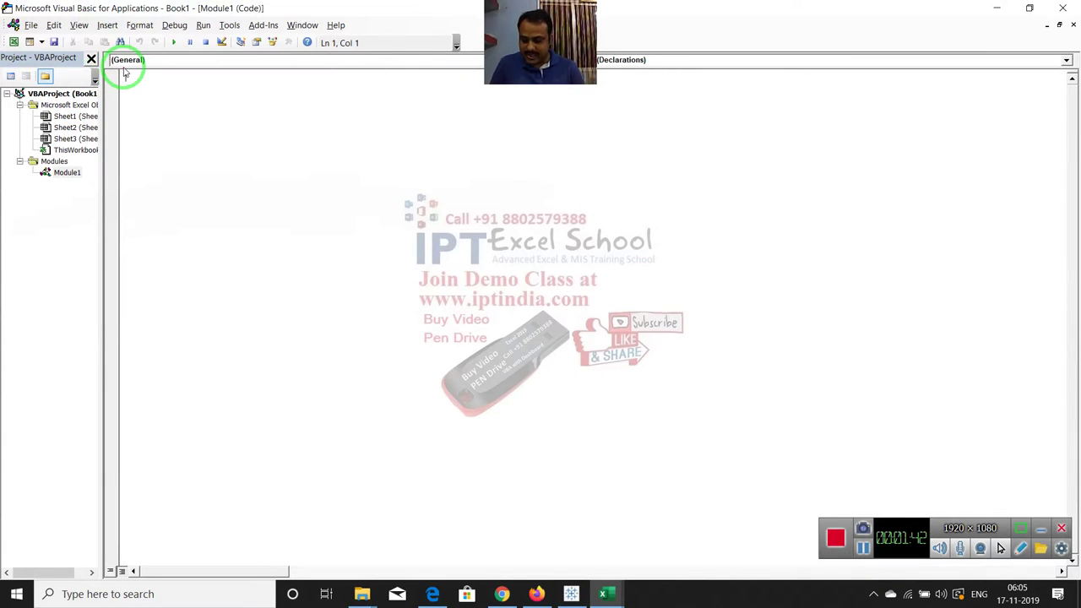
# Step: Write the function header GetNum(n As String) with blank lines for the body
pyautogui.write('f')
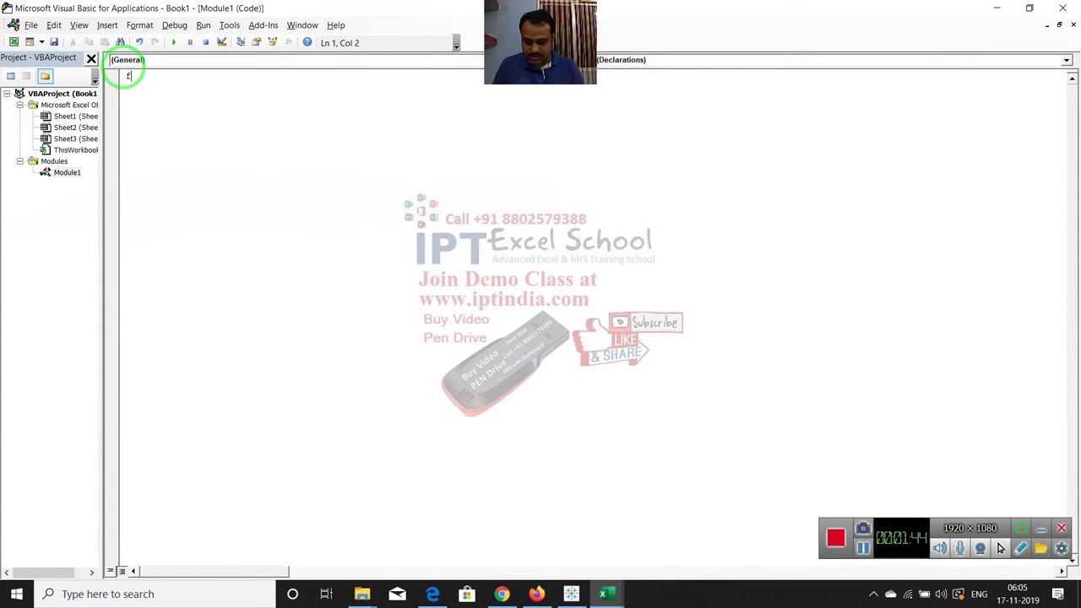
pyautogui.write('unction ')
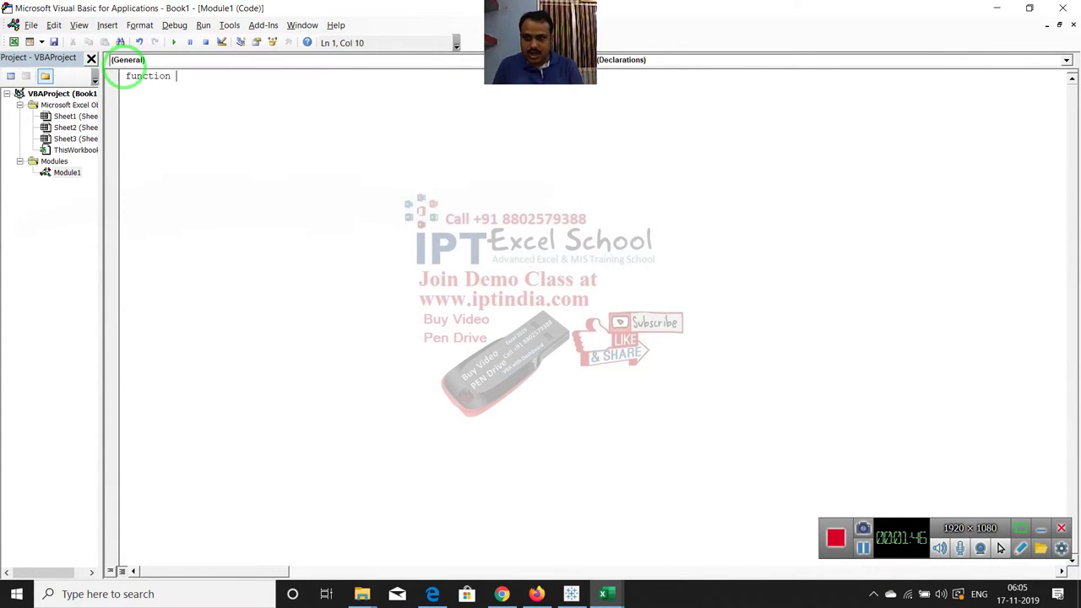
pyautogui.write('G')
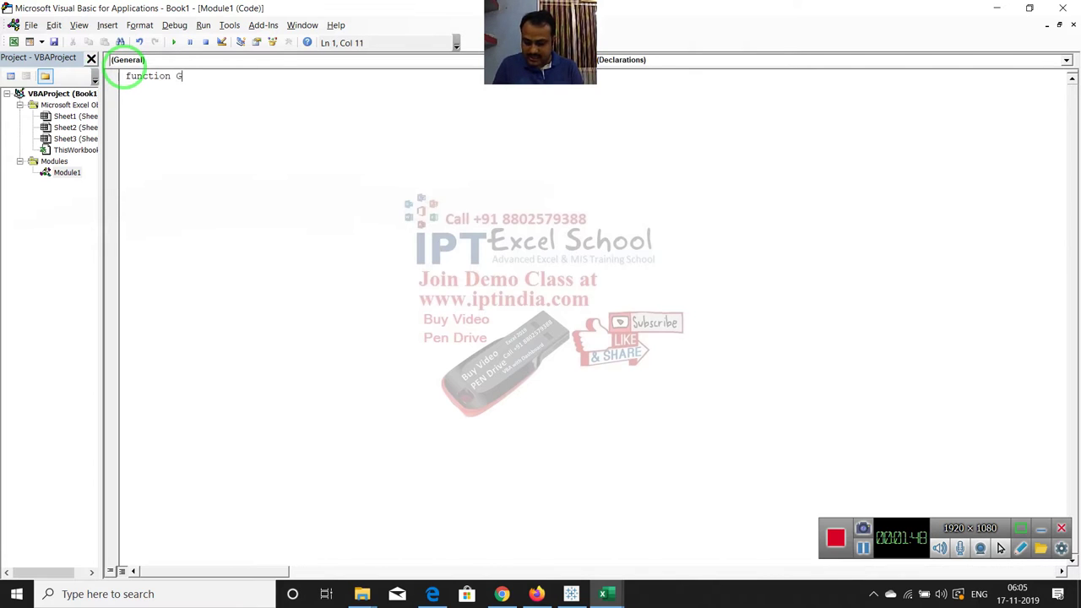
pyautogui.write('etNum(')
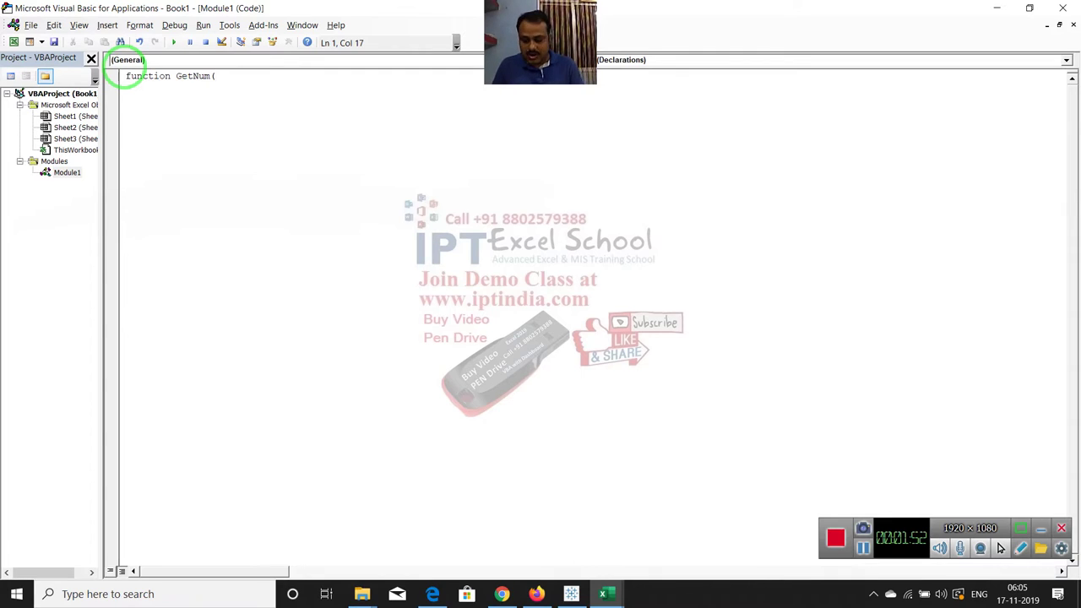
pyautogui.write('n as ')
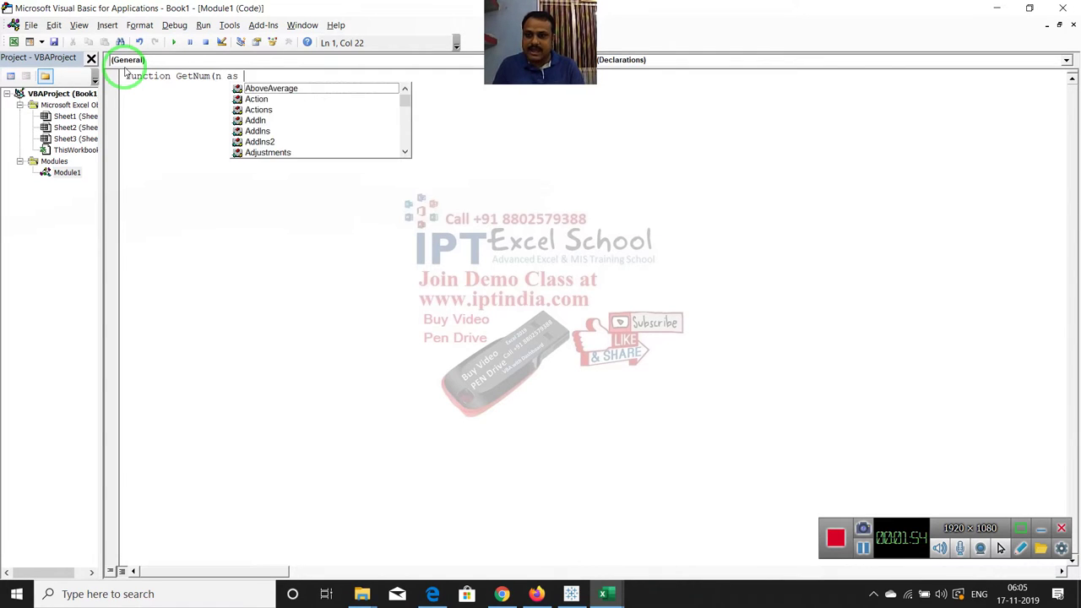
pyautogui.write('ste')
pyautogui.press('Down')
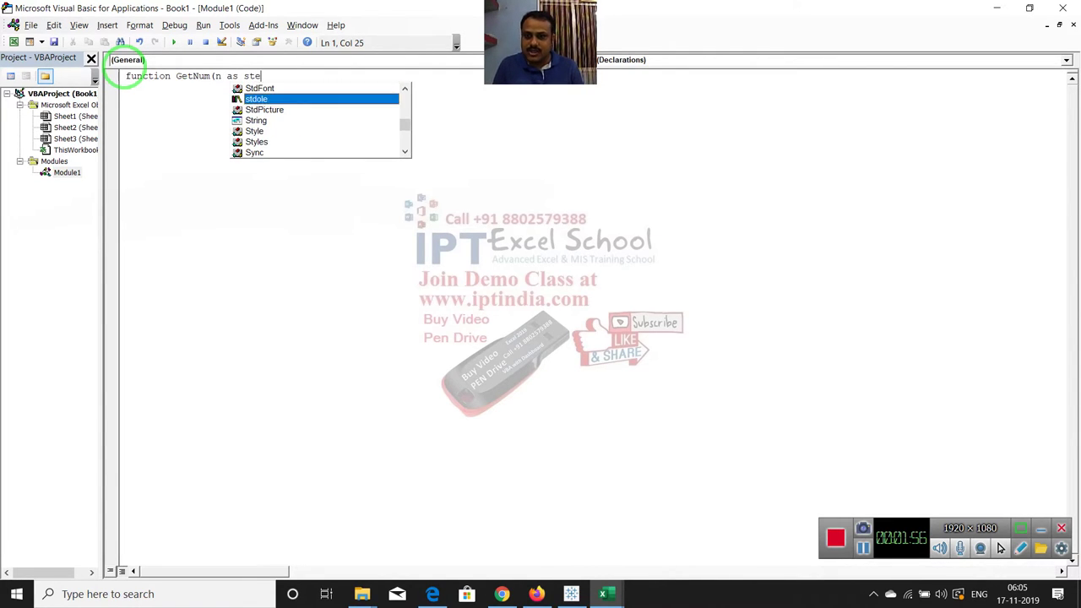
pyautogui.press('Down')
pyautogui.press('Down')
pyautogui.press('Tab')
pyautogui.write(')')
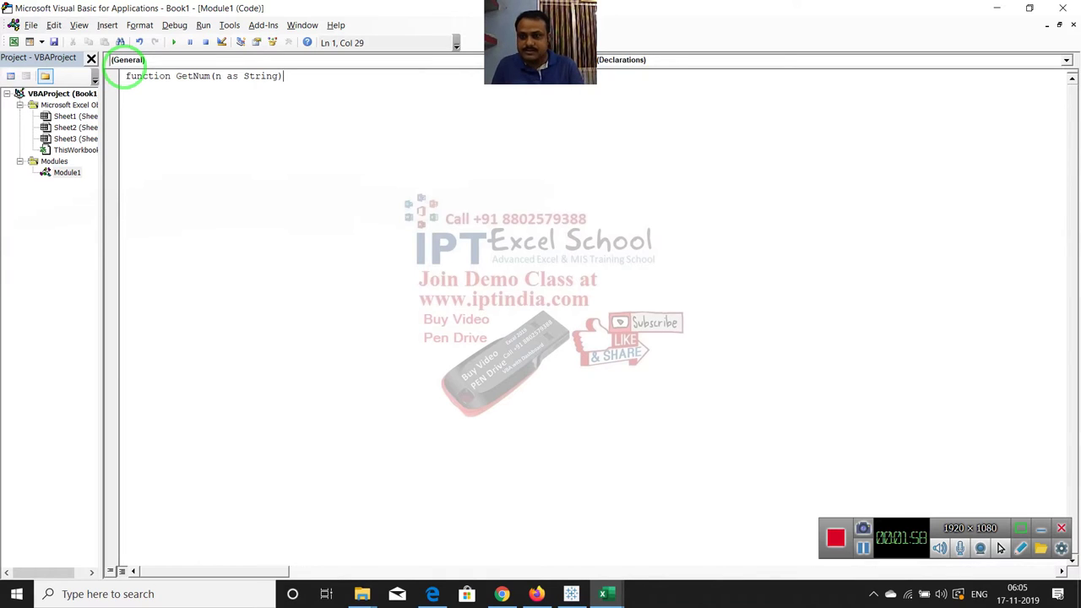
pyautogui.press('Return')
pyautogui.press('Return')
pyautogui.press('Return')
pyautogui.press('Return')
pyautogui.press('Return')
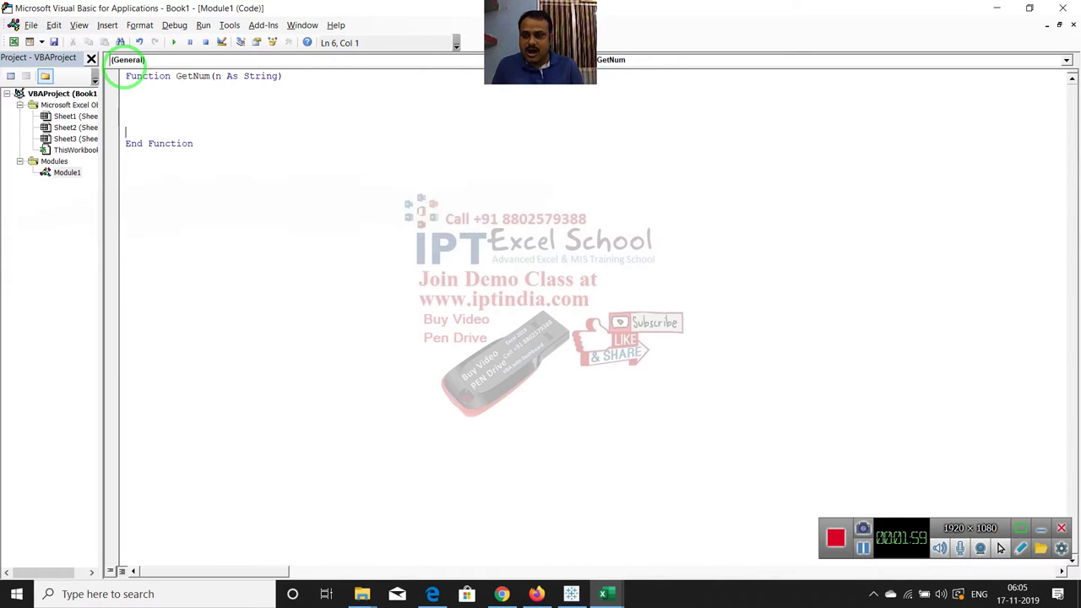
pyautogui.press('Return')
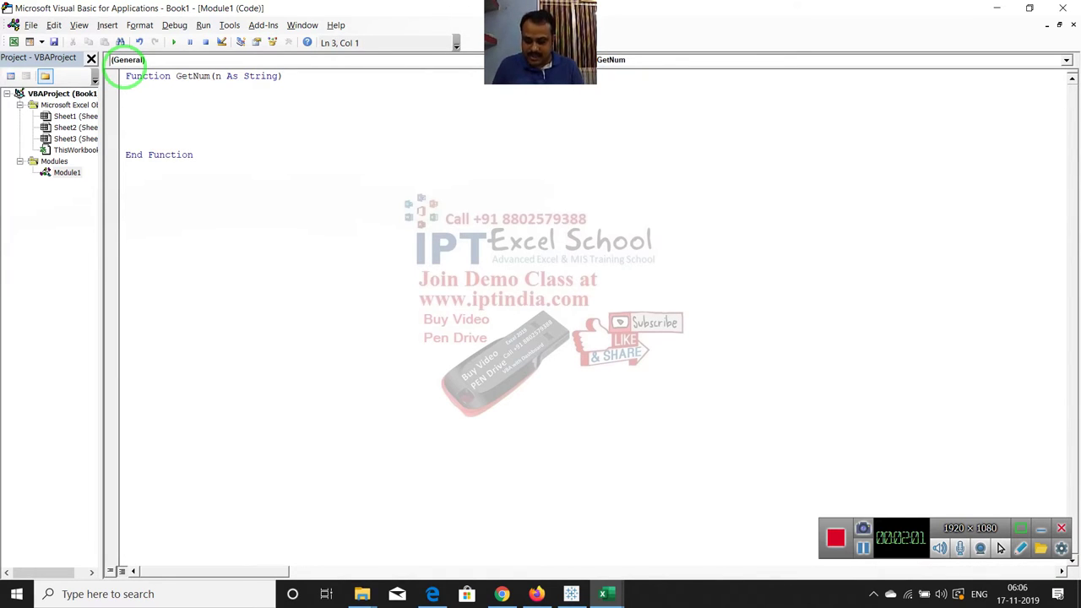
# Step: Add an empty For i = 58 To 127 … Next i loop and return to Excel
pyautogui.write('for ')
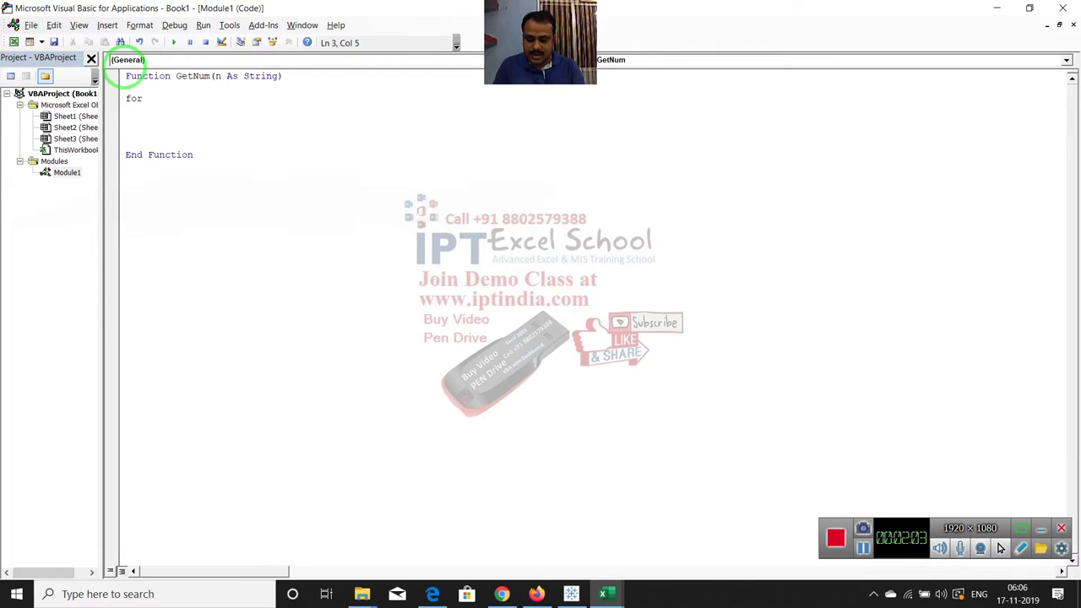
pyautogui.write('i =')
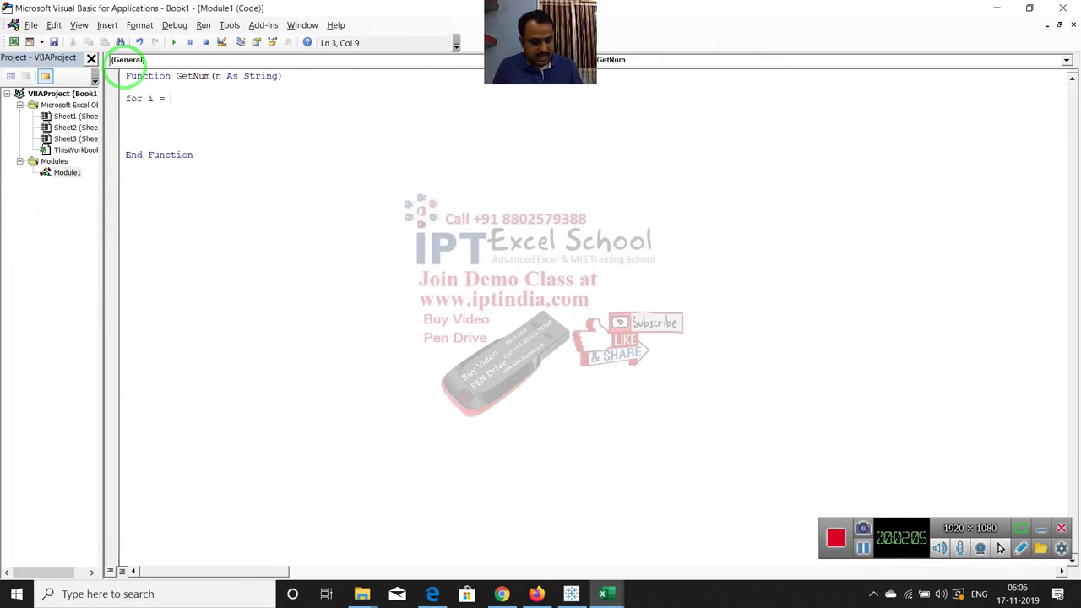
pyautogui.write('58 to')
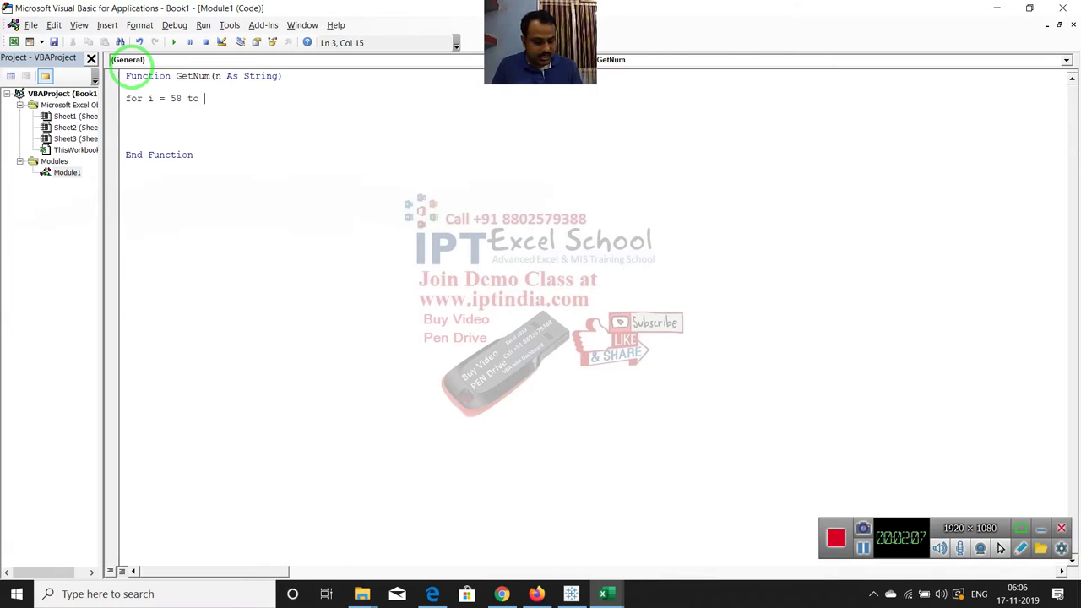
pyautogui.write('127')
pyautogui.press('Return')
pyautogui.press('Return')
pyautogui.press('Return')
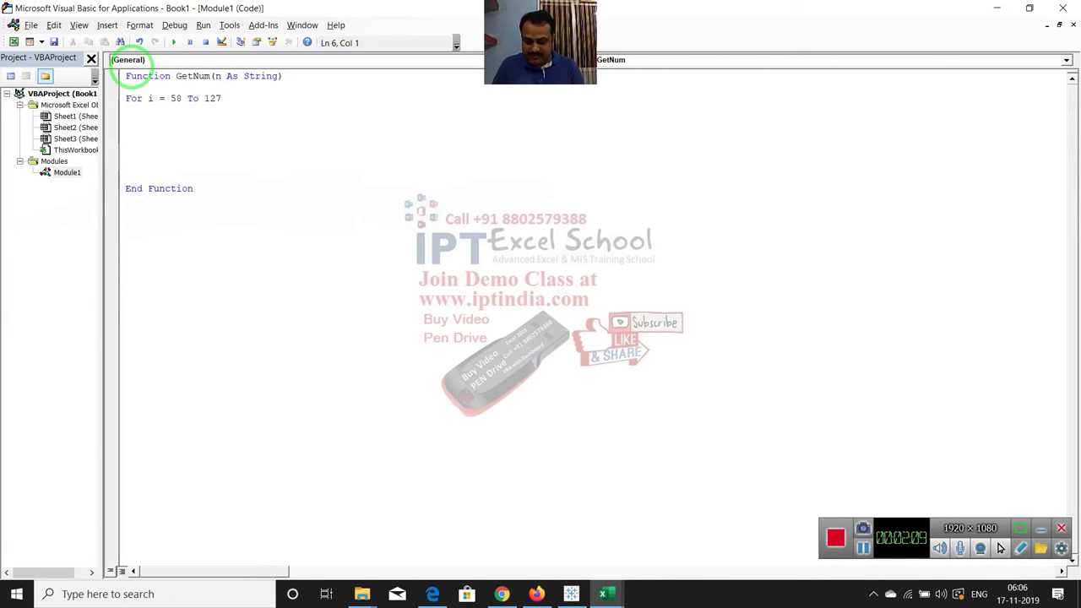
pyautogui.write('ne')
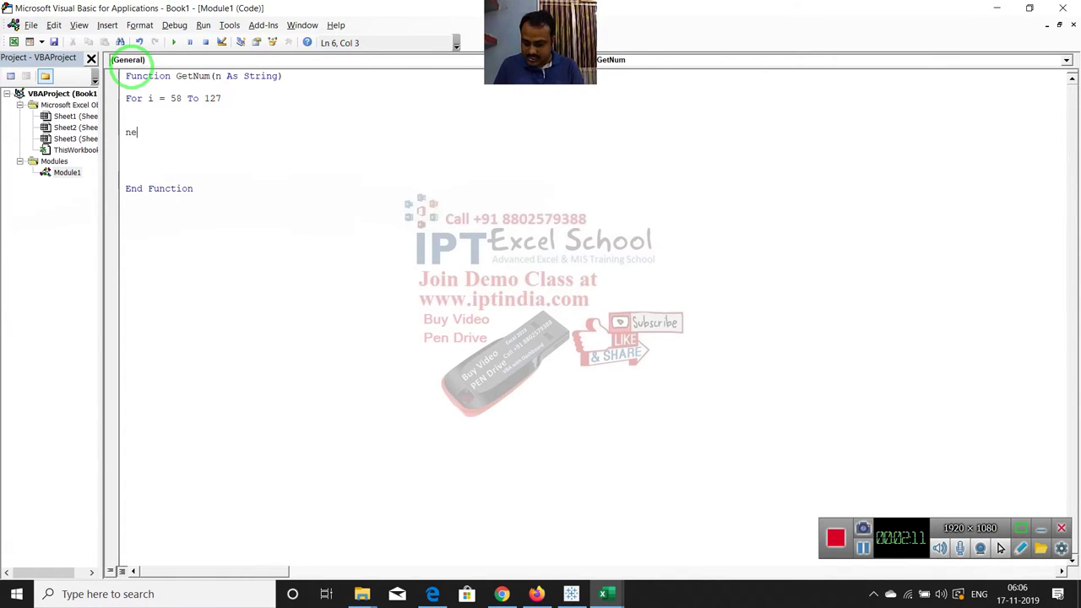
pyautogui.write('xt i')
pyautogui.press('Return')
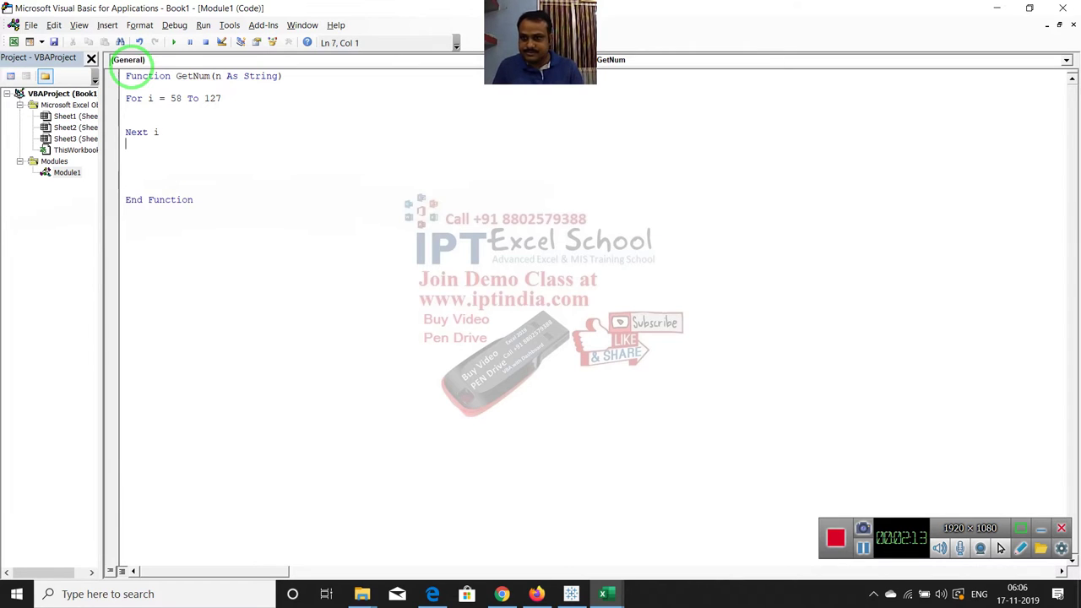
pyautogui.hotkey('alt', 'F11')
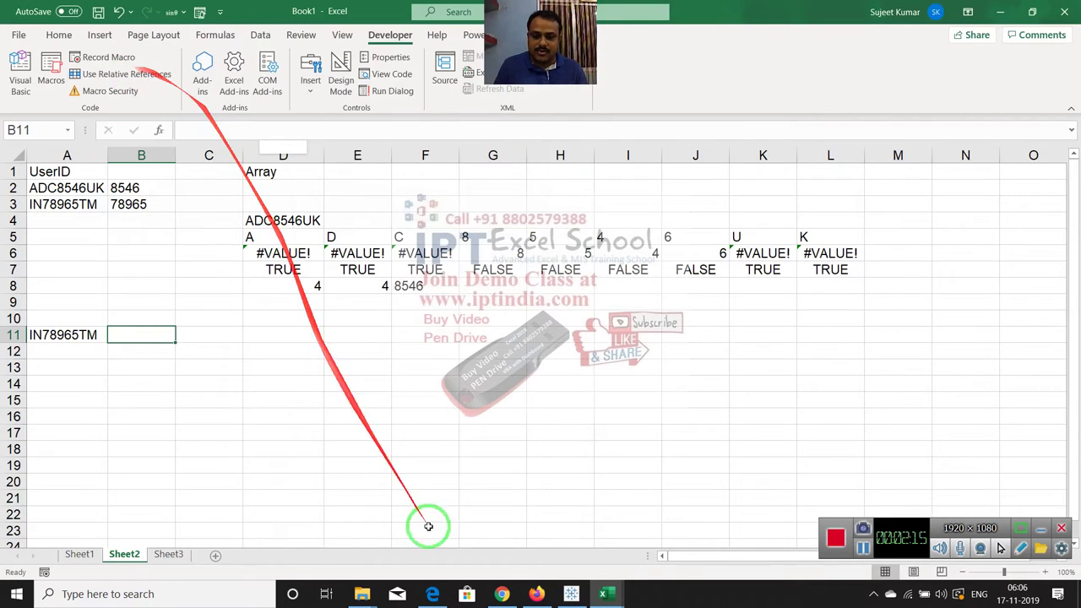
# Step: In a new Chrome tab, search Google for 'vba function list'
pyautogui.click(504, 594)
pyautogui.click(195, 11)
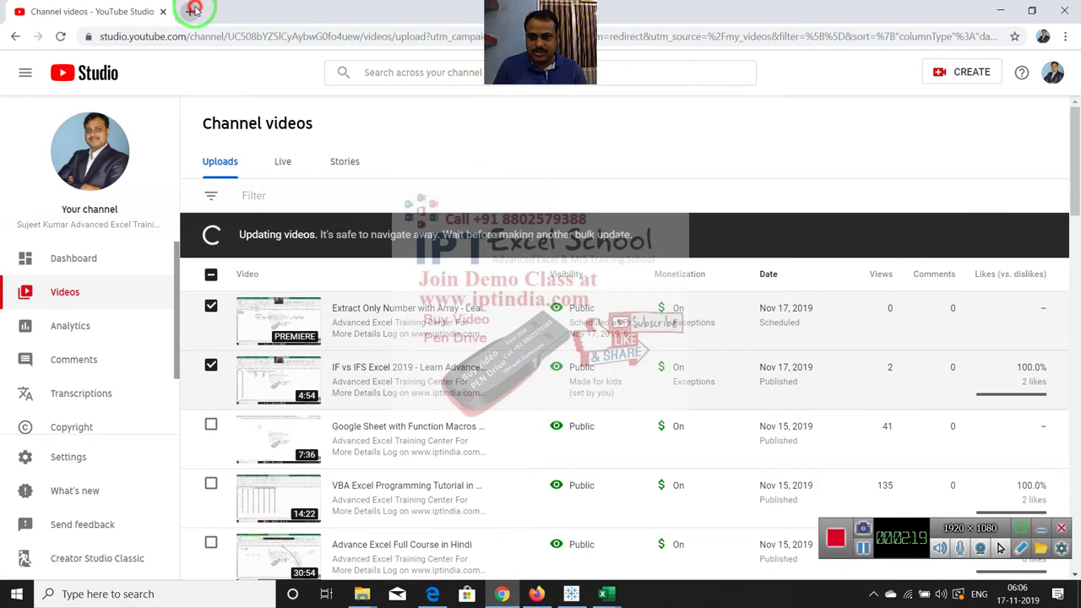
pyautogui.write('go')
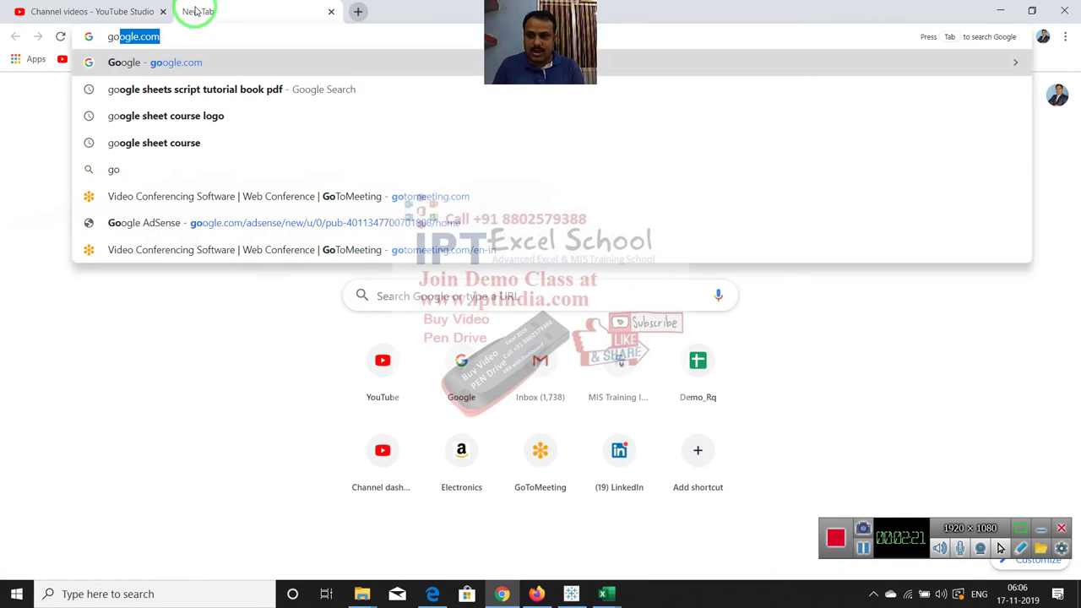
pyautogui.write('ogle.com')
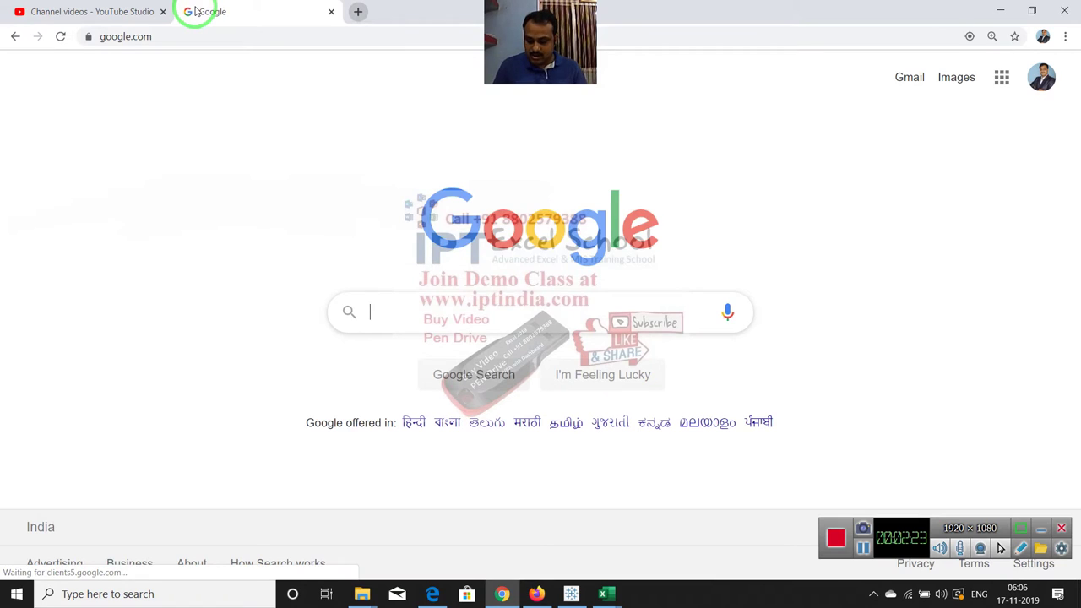
pyautogui.write('fun')
pyautogui.press('BackSpace')
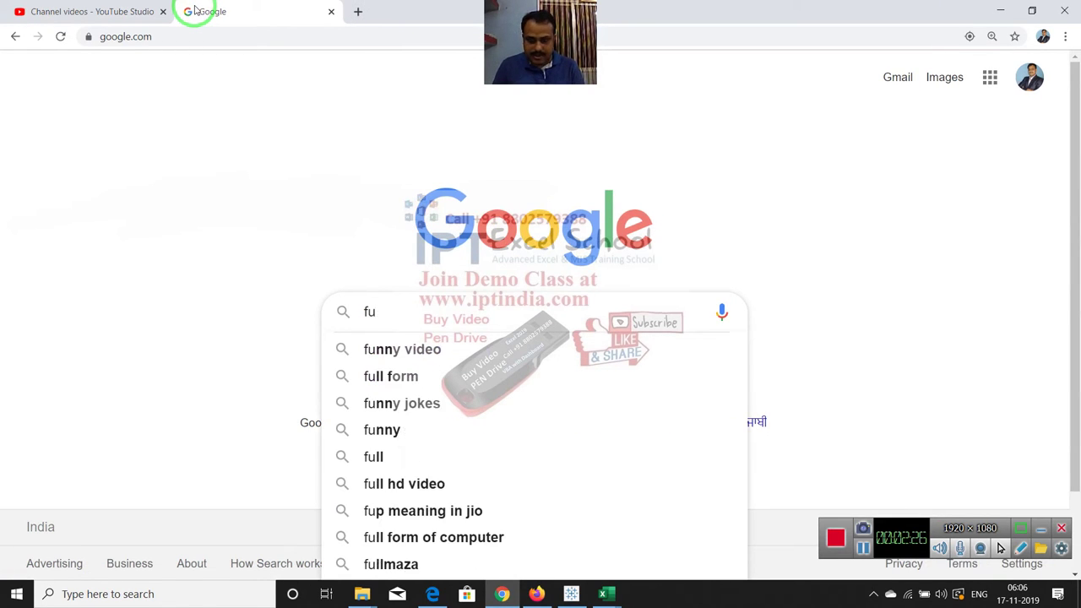
pyautogui.press('BackSpace')
pyautogui.press('BackSpace')
pyautogui.write('vba')
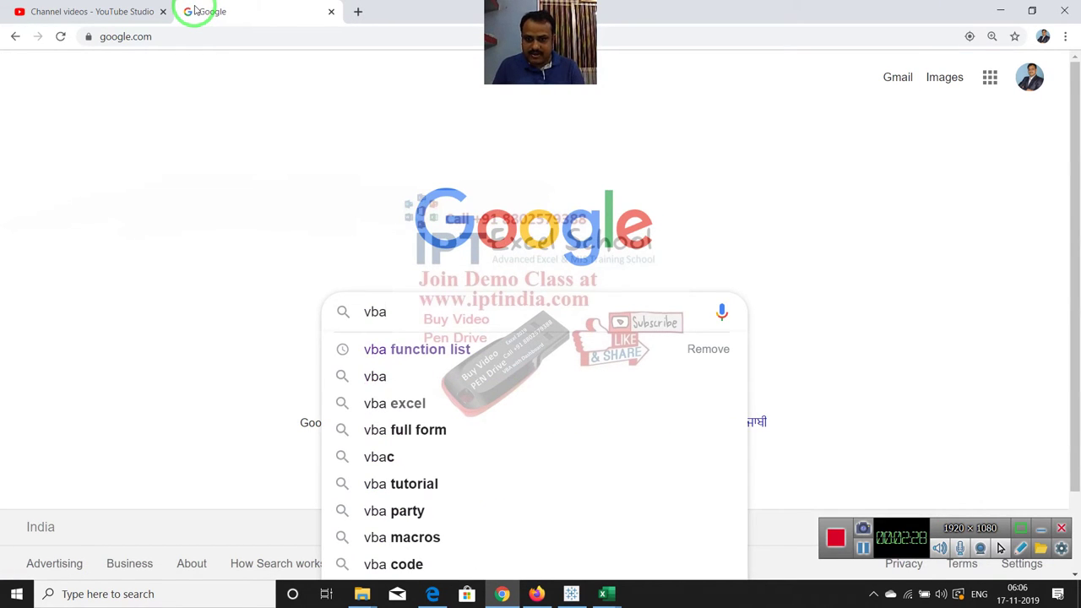
pyautogui.press('Down')
pyautogui.press('Return')
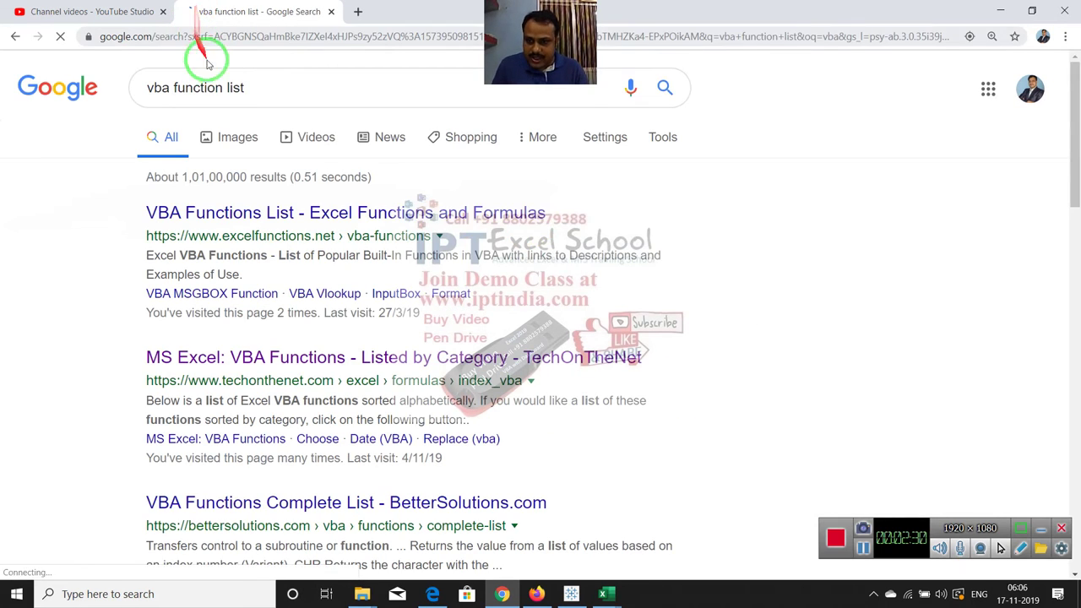
# Step: Open TechOnTheNet's VBA function list, its ASC page and ASCII table, then select F11 in Excel
pyautogui.scroll(-1, 605, 428)
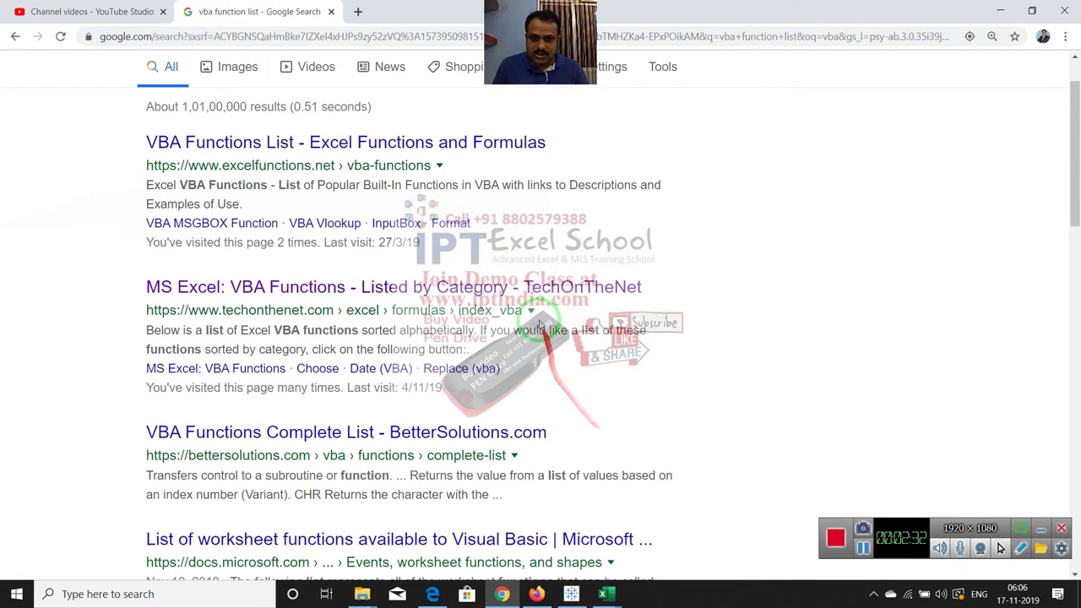
pyautogui.click(528, 289)
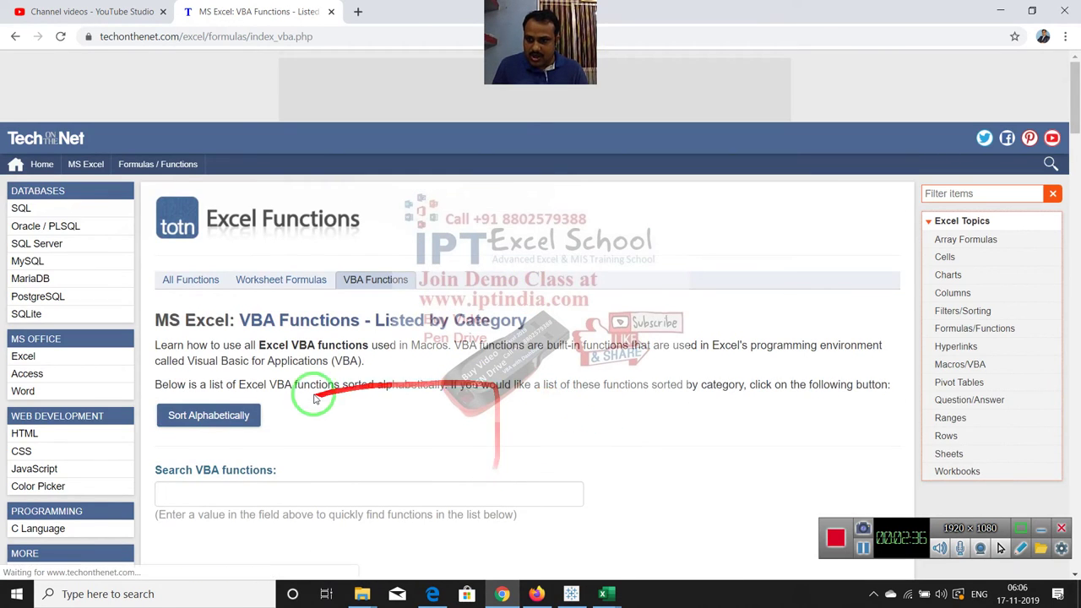
pyautogui.scroll(-3, 313, 393)
pyautogui.scroll(-1, 195, 464)
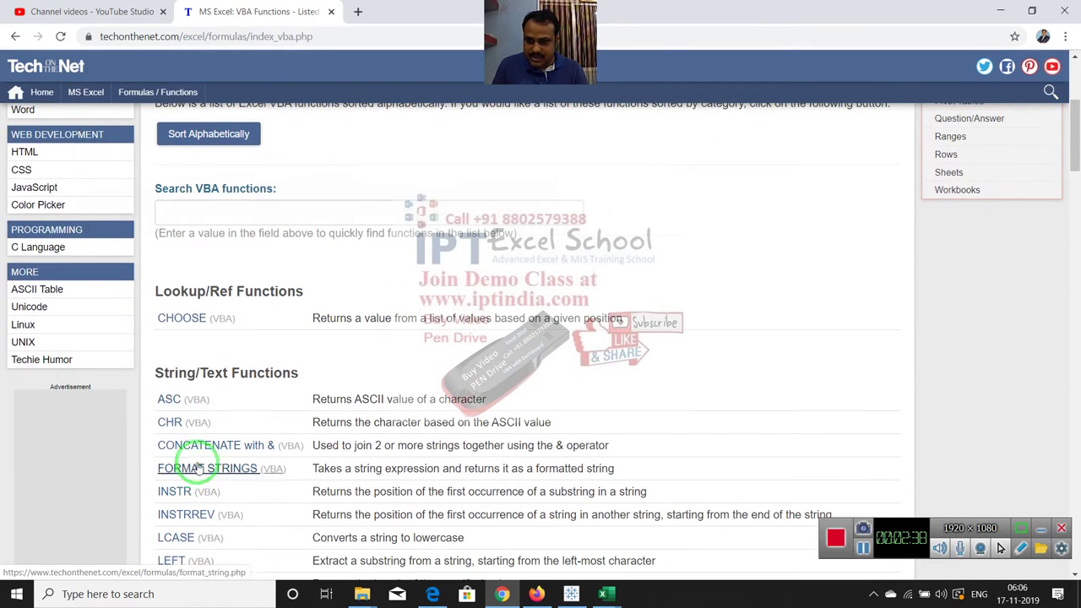
pyautogui.click(181, 401)
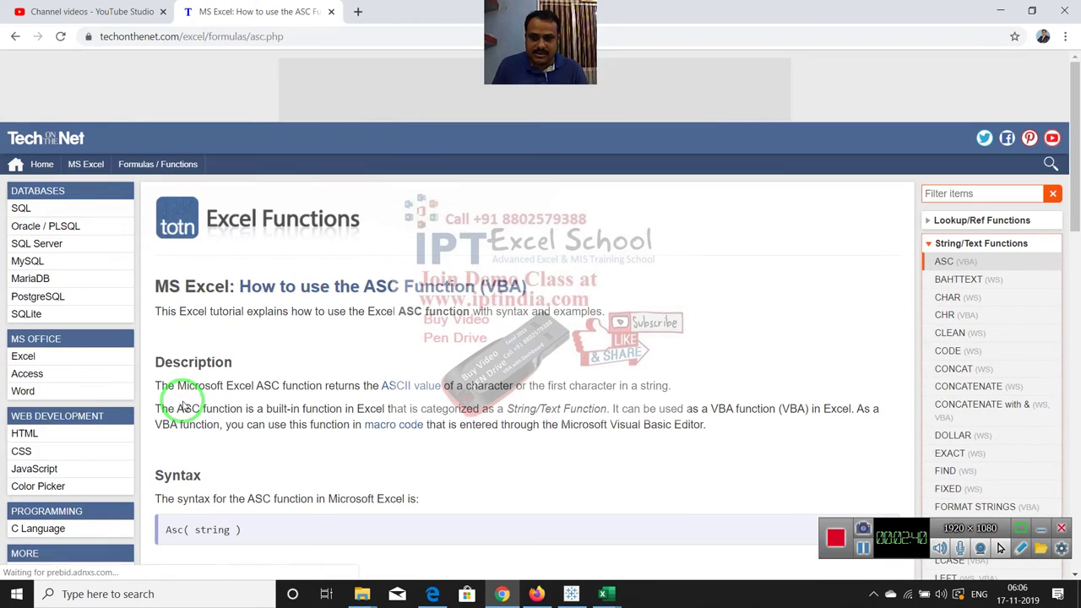
pyautogui.click(412, 386)
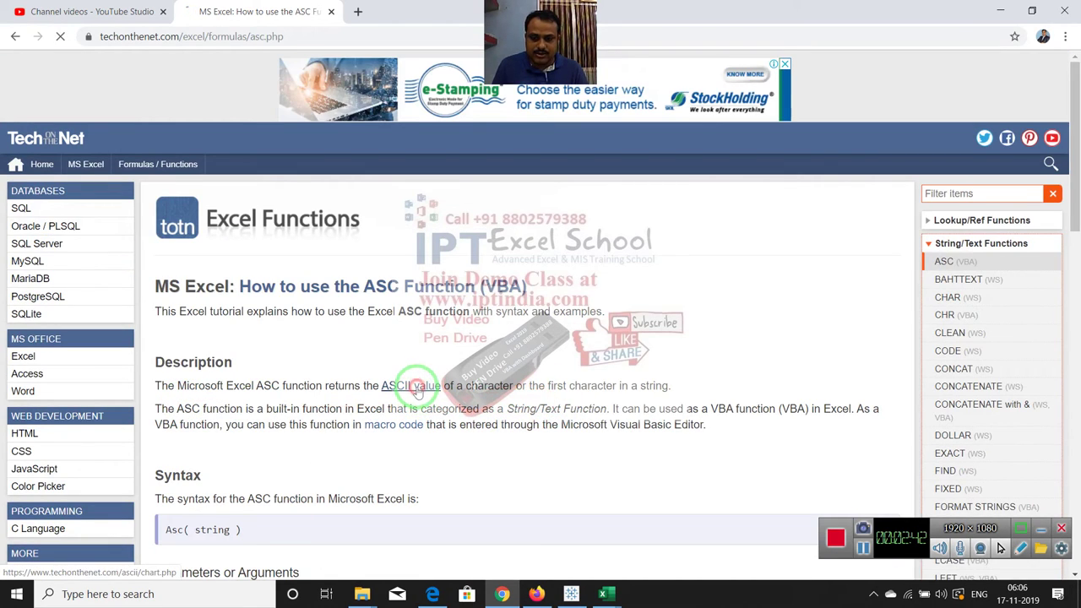
pyautogui.scroll(-3, 430, 380)
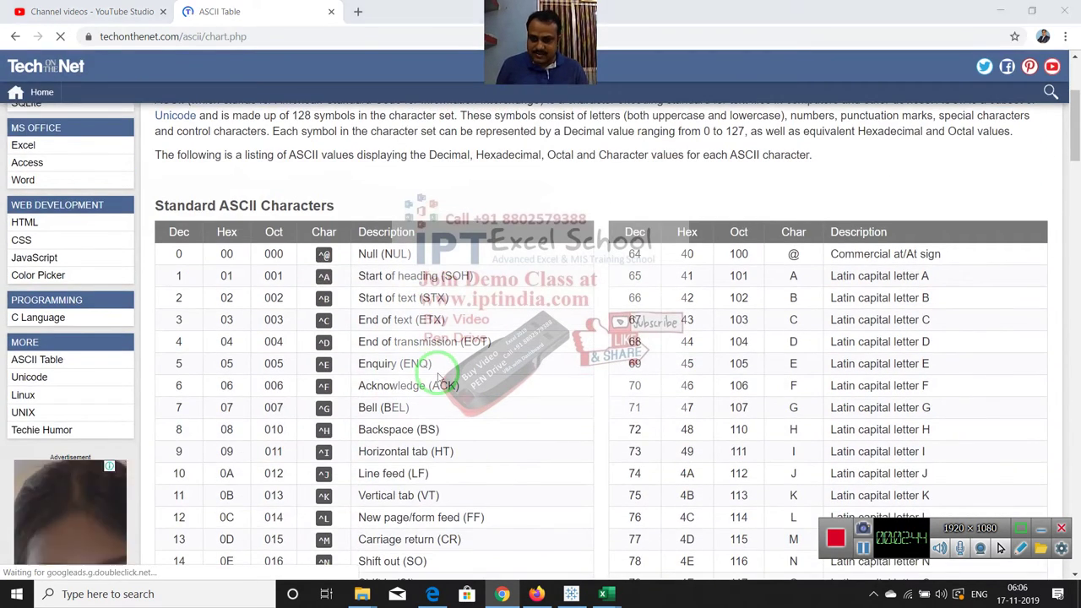
pyautogui.hotkey('alt', 'Tab')
pyautogui.click(439, 338)
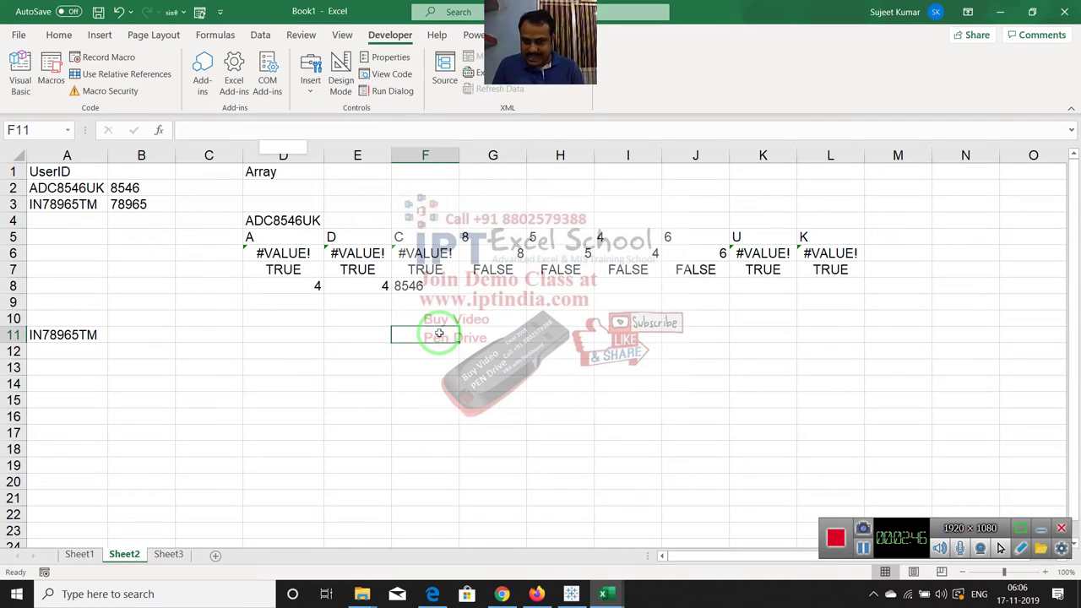
# Step: Type A in F11 and enter =CODE(F11) in G11, which returns 65
pyautogui.write('A')
pyautogui.press('Tab')
pyautogui.write('=co')
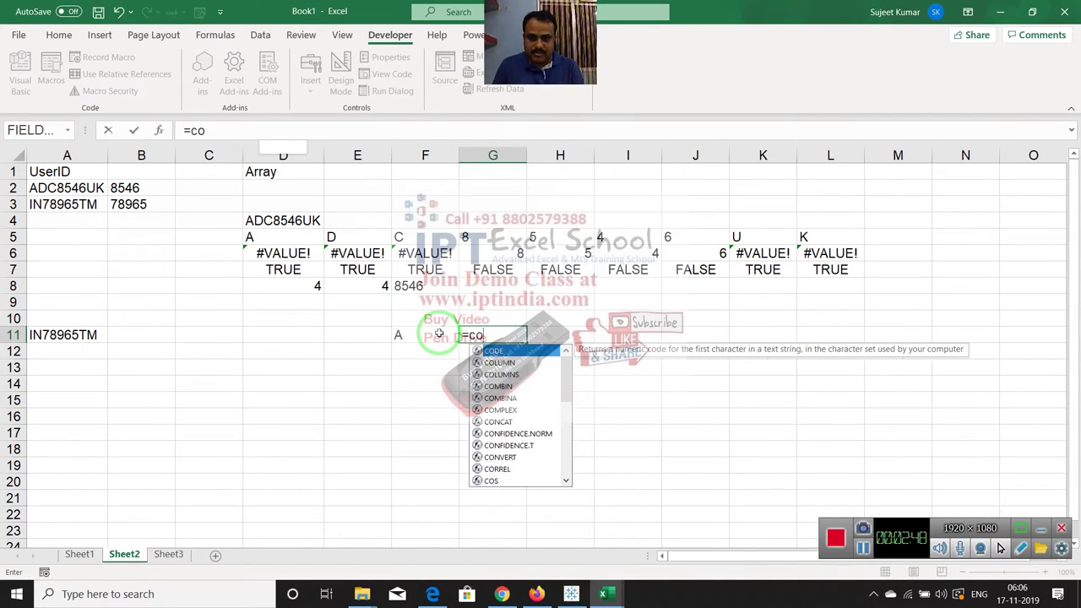
pyautogui.write('d')
pyautogui.press('Tab')
pyautogui.click(439, 334)
pyautogui.press('Return')
# Step: Enter =CHAR(G11) in H11 to convert 65 back to A, then return to Chrome
pyautogui.click(439, 335)
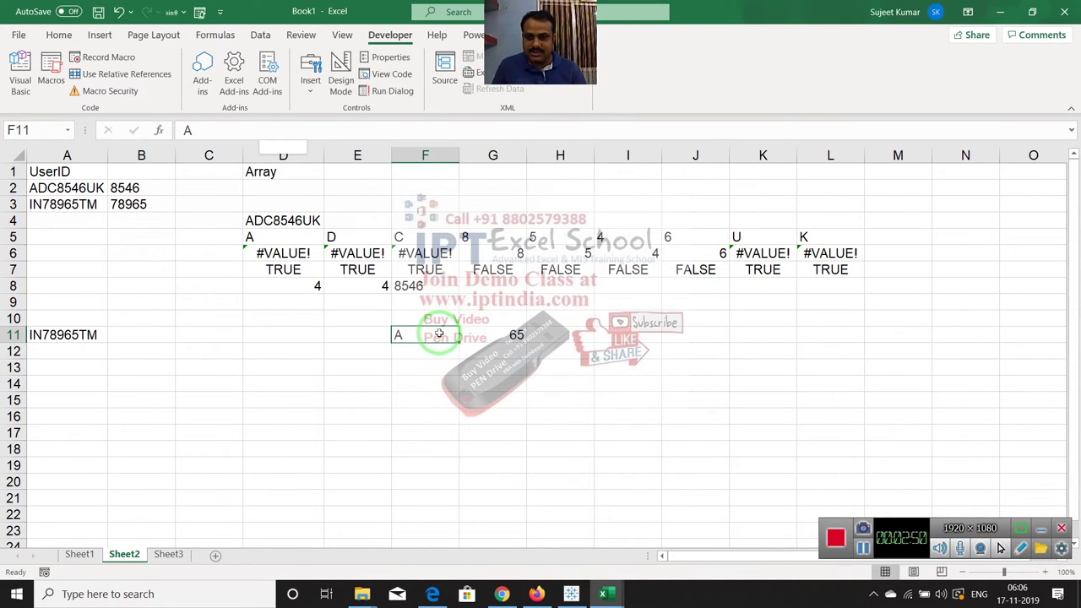
pyautogui.press('Right')
pyautogui.press('Right')
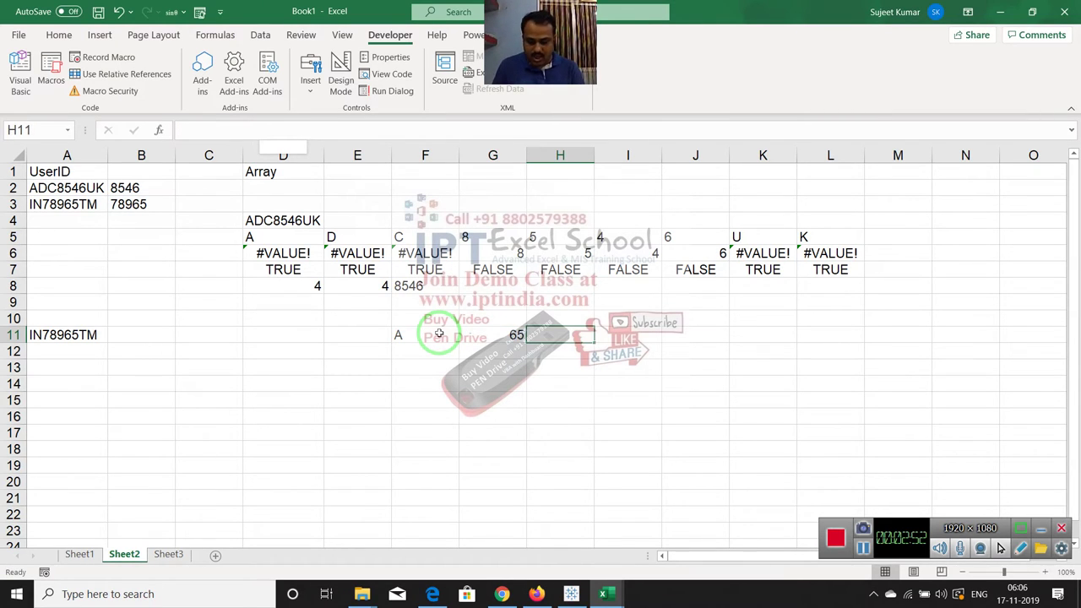
pyautogui.write('=ch')
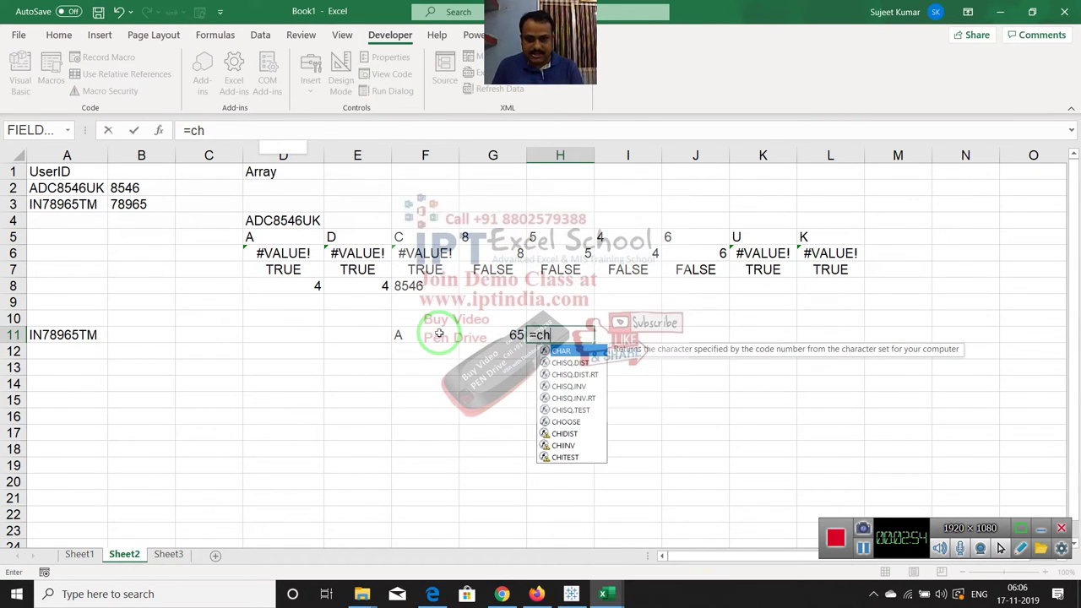
pyautogui.press('Tab')
pyautogui.press('Left')
pyautogui.press('Return')
pyautogui.press('Up')
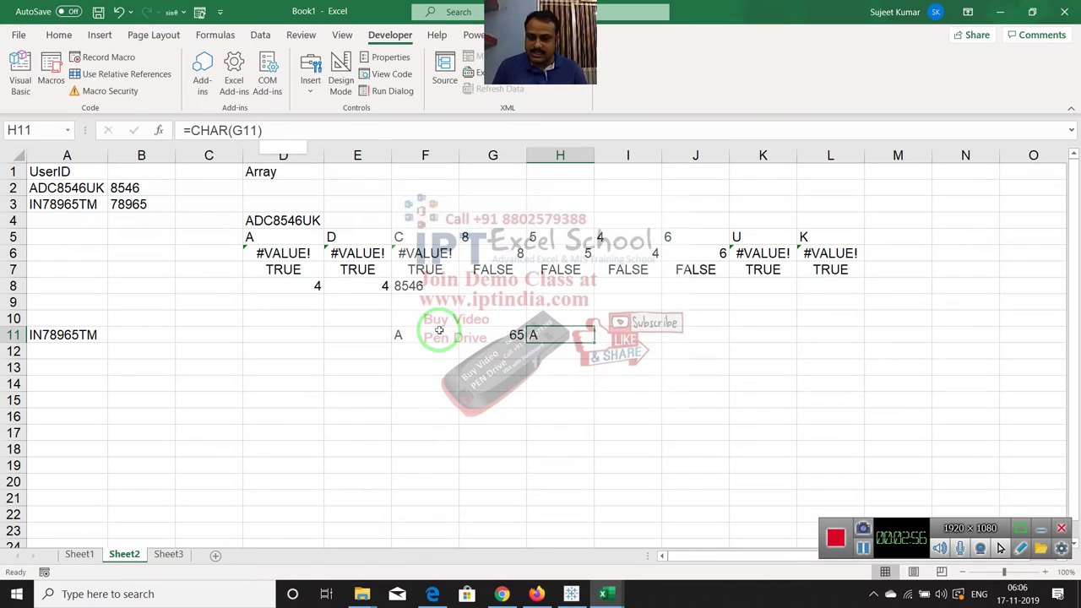
pyautogui.hotkey('alt', 'Tab')
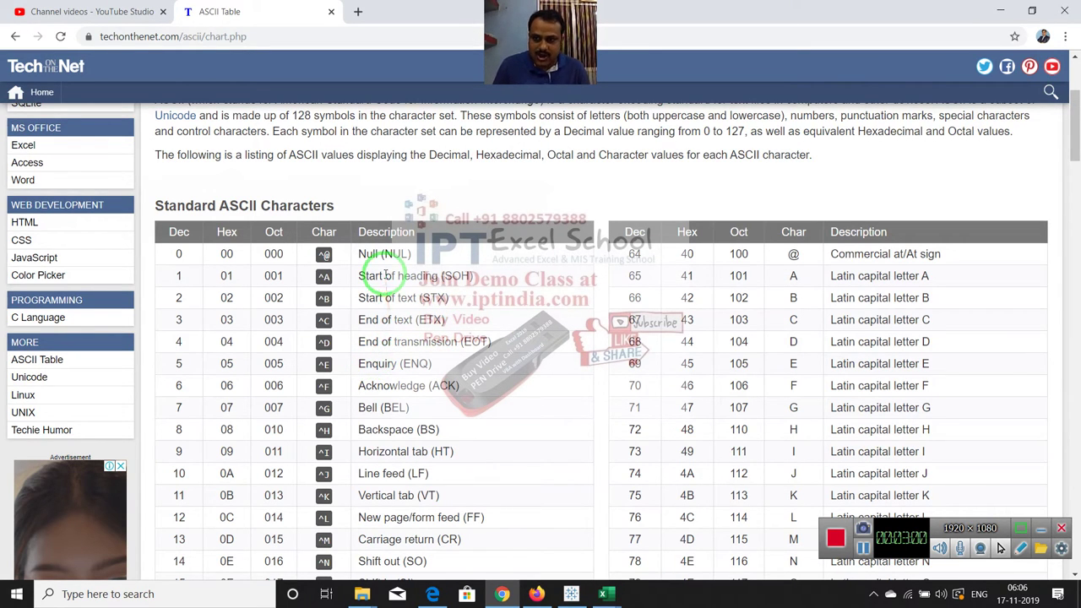
pyautogui.scroll(-1, 406, 252)
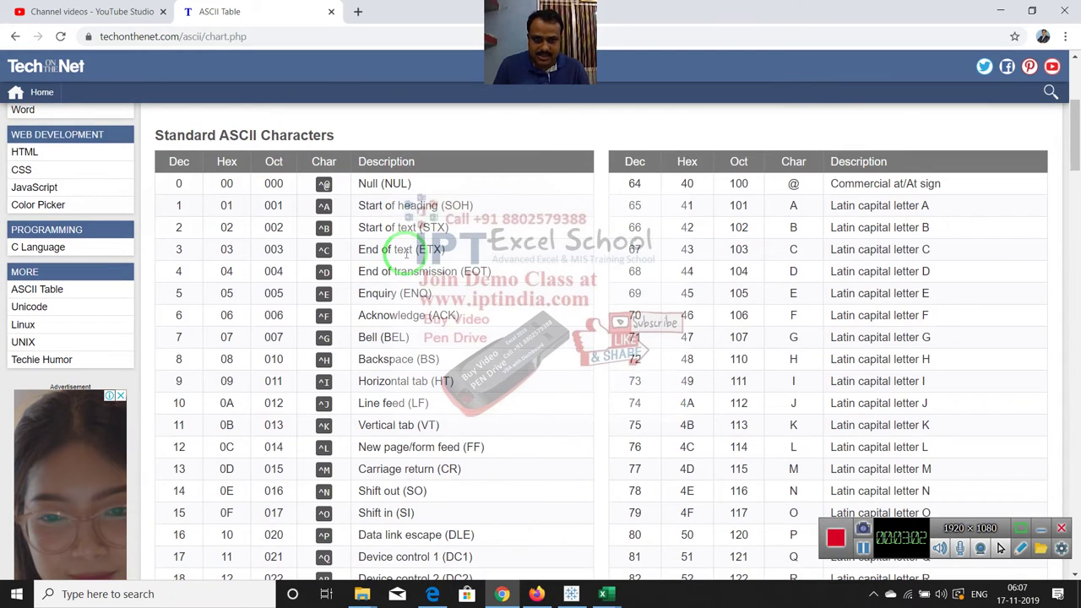
pyautogui.doubleClick(634, 205)
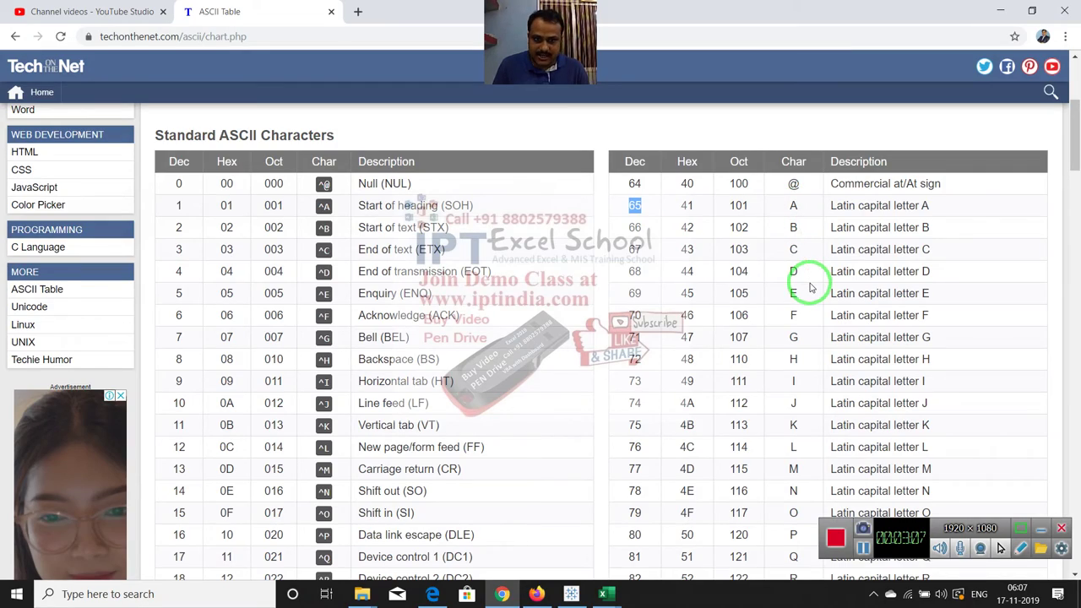
pyautogui.scroll(-8, 809, 287)
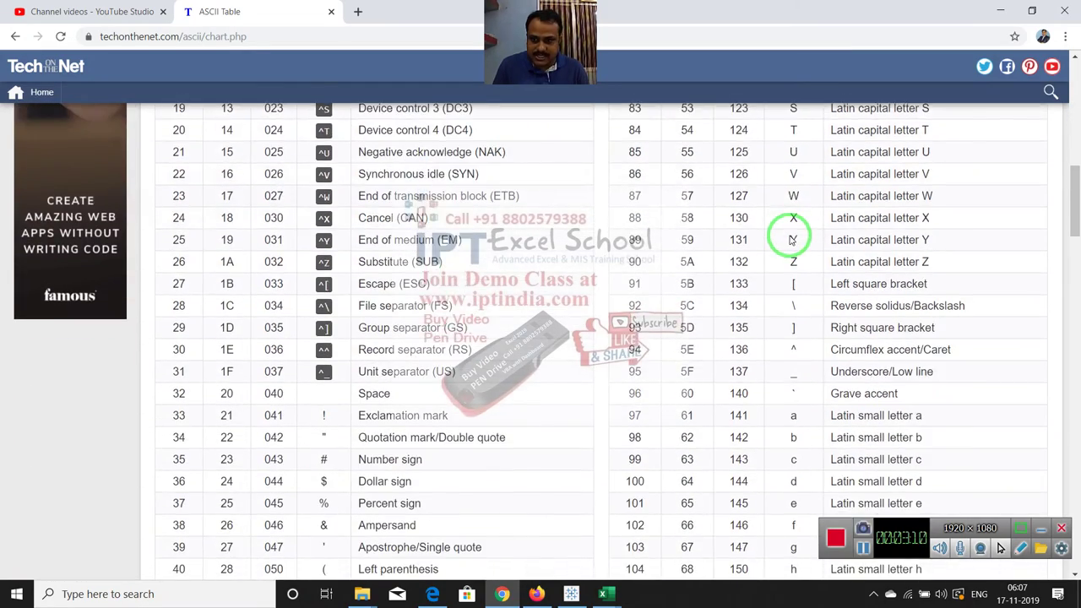
pyautogui.scroll(-2, 791, 241)
pyautogui.scroll(-1, 791, 241)
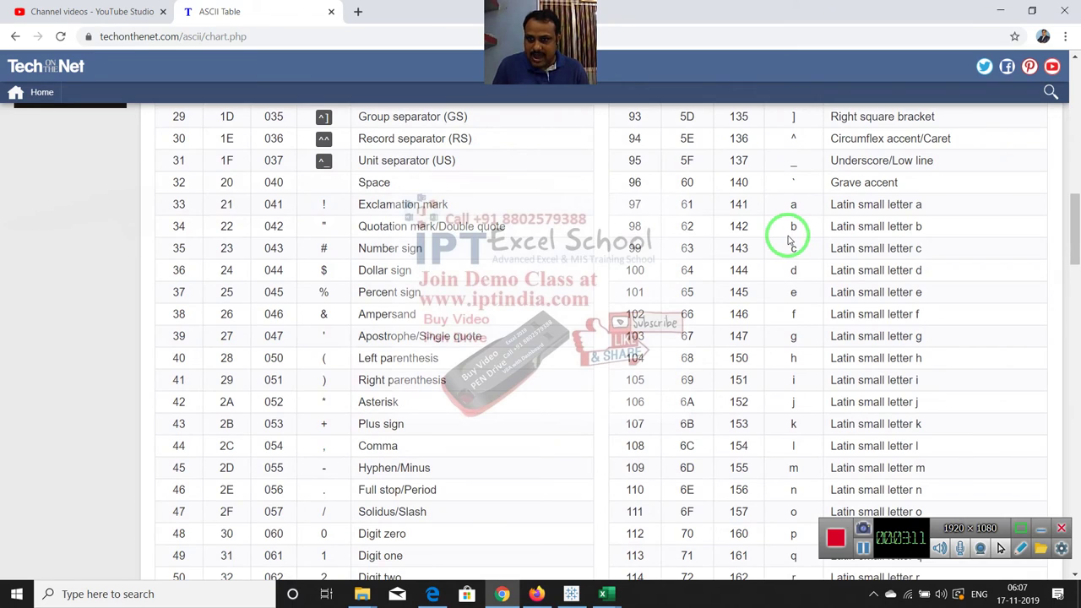
pyautogui.scroll(-2, 791, 241)
pyautogui.scroll(-2, 699, 261)
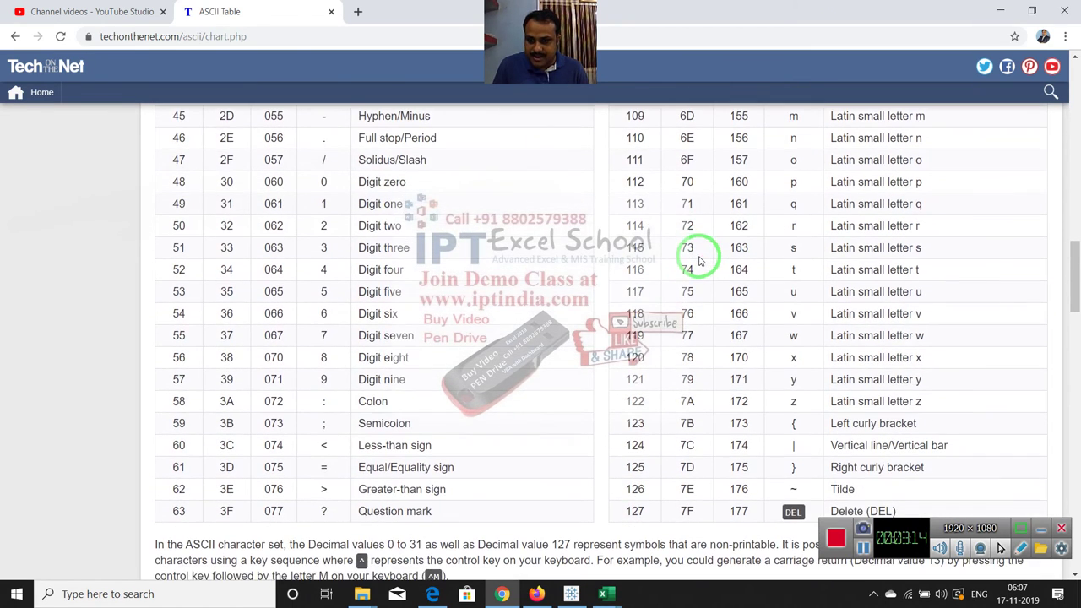
pyautogui.click(175, 412)
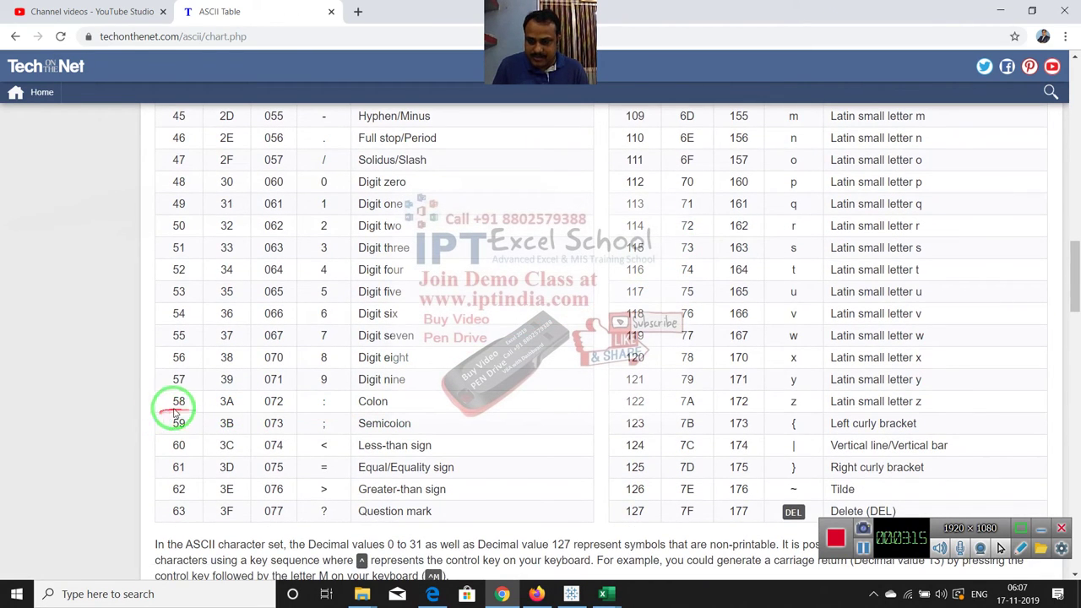
pyautogui.doubleClick(177, 404)
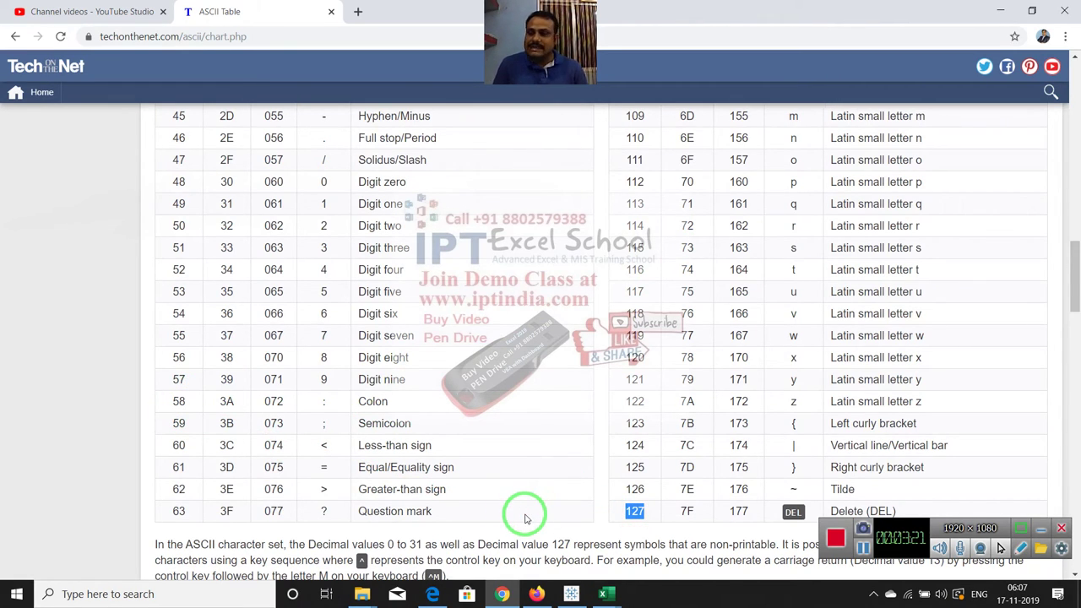
pyautogui.click(618, 586)
# Step: Declare Dim r As String at the top of GetNum
pyautogui.click(631, 553)
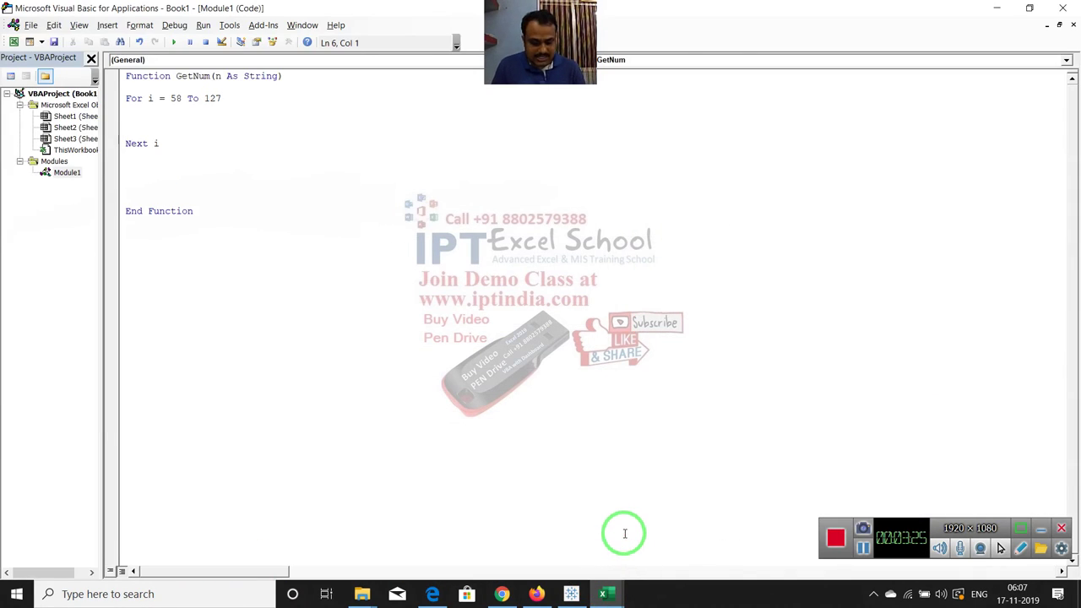
pyautogui.press('Return')
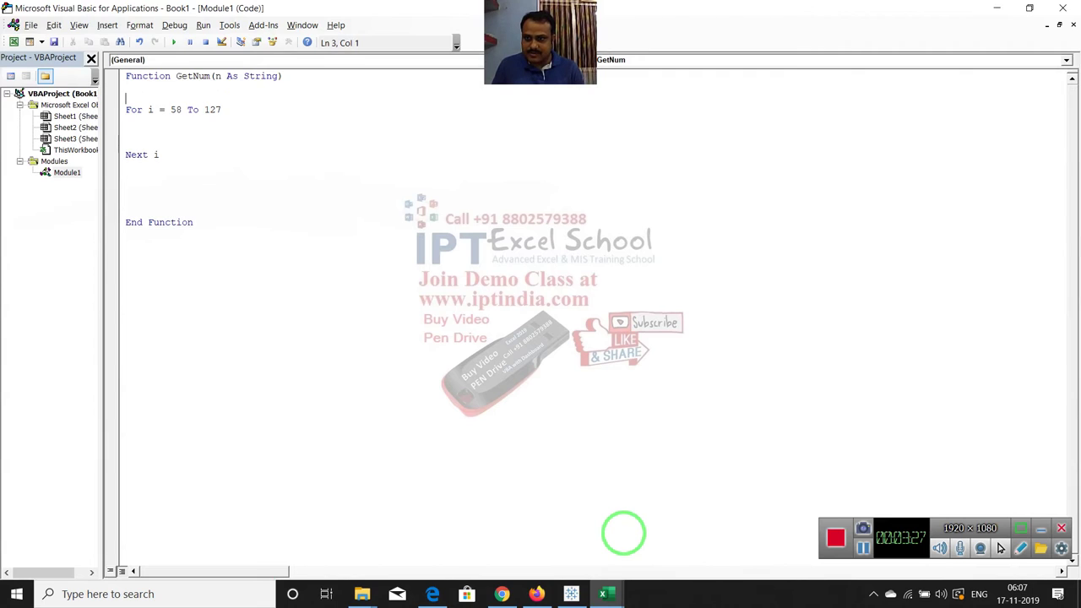
pyautogui.press('Up')
pyautogui.write('dim ')
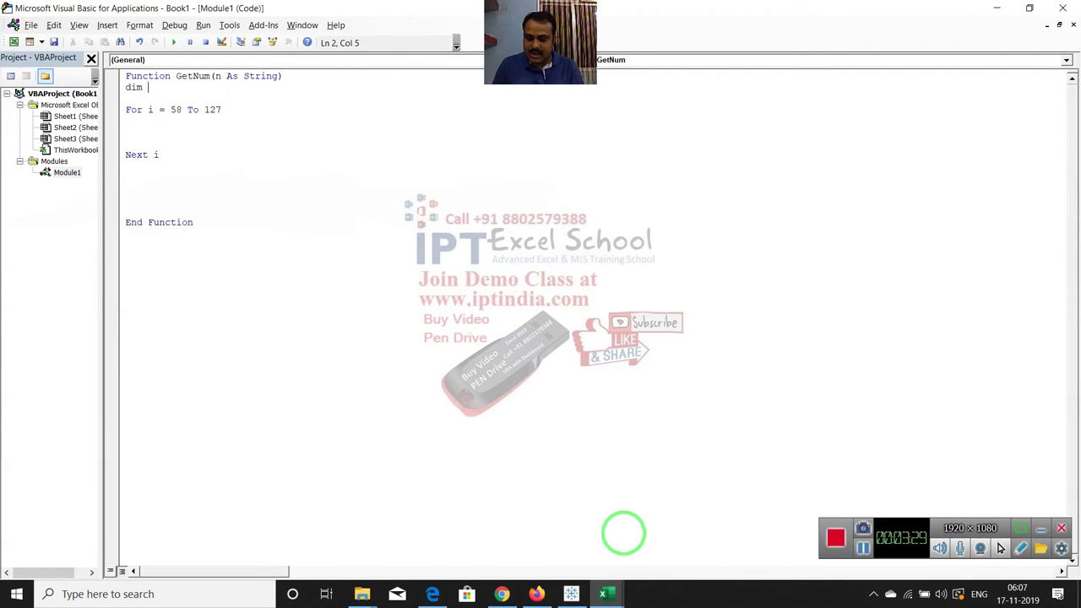
pyautogui.write('r as ste')
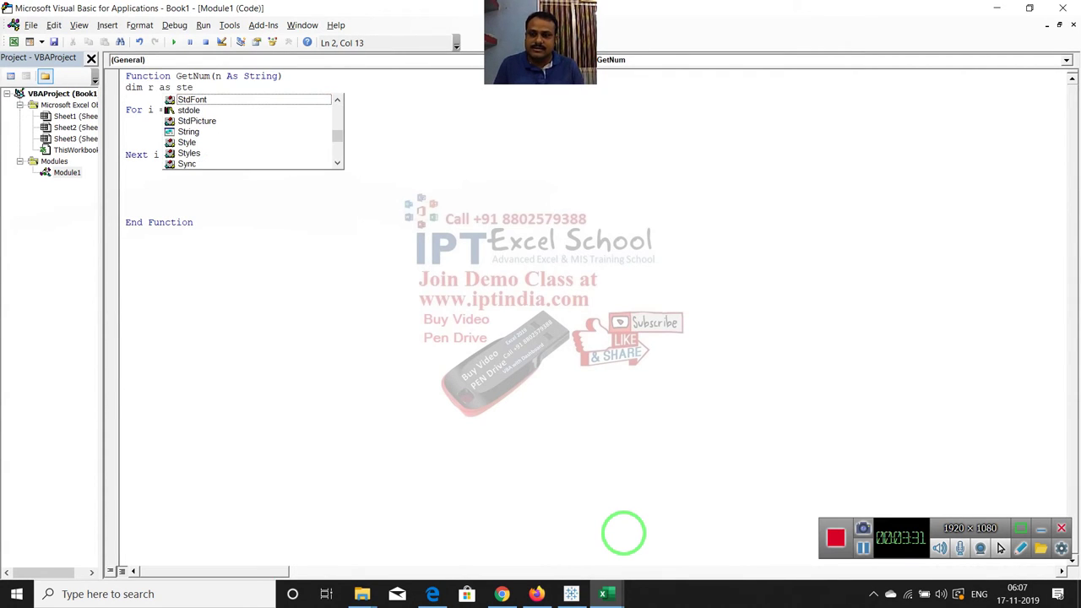
pyautogui.press('Down')
pyautogui.press('Down')
pyautogui.press('Down')
pyautogui.press('Return')
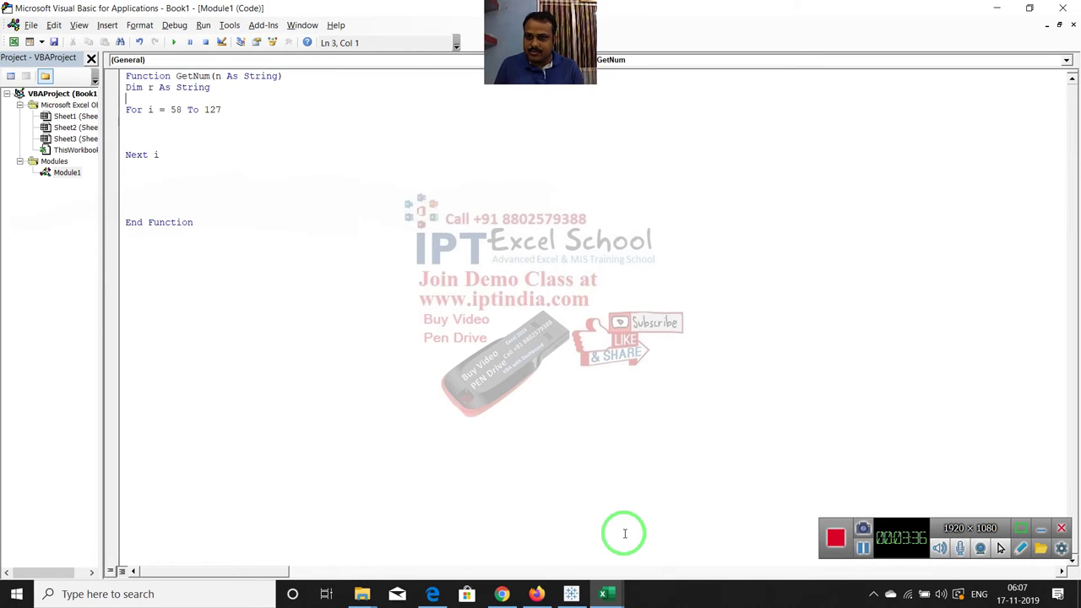
# Step: Add the line r = n above the loop
pyautogui.press('Return')
pyautogui.press('Up')
pyautogui.write('=')
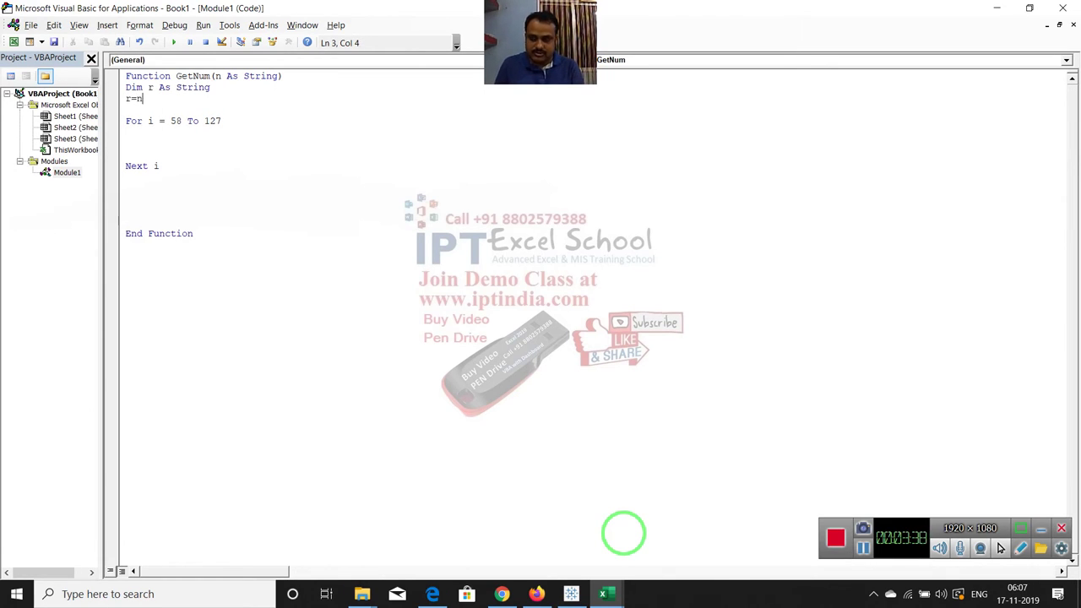
pyautogui.write(' n')
pyautogui.press('Down')
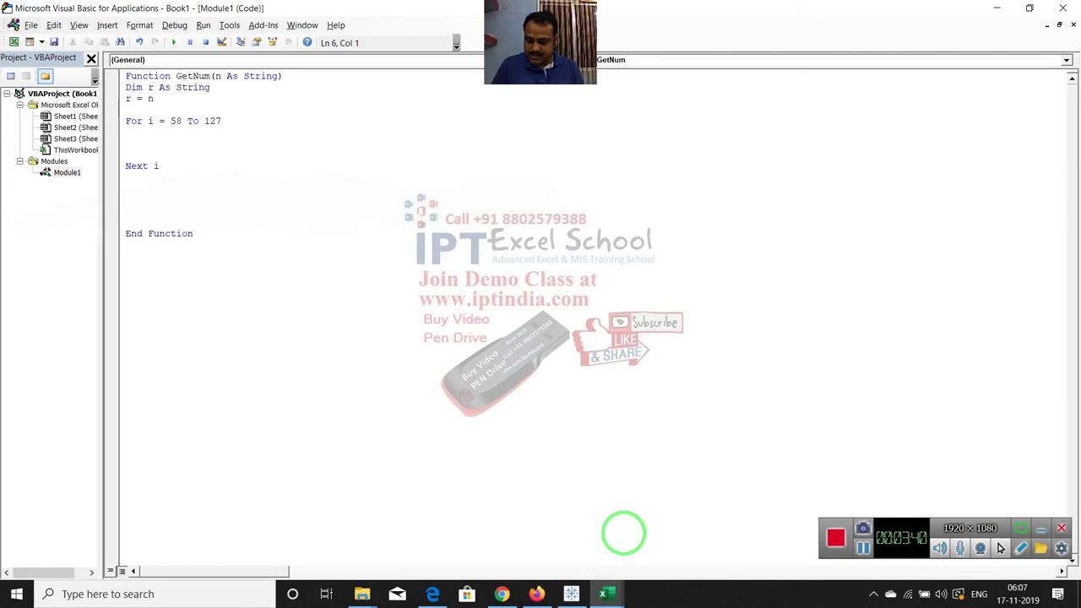
# Step: Put r = Replace(r, Chr(i), "") inside the loop and add a blank line before End Function
pyautogui.write('r')
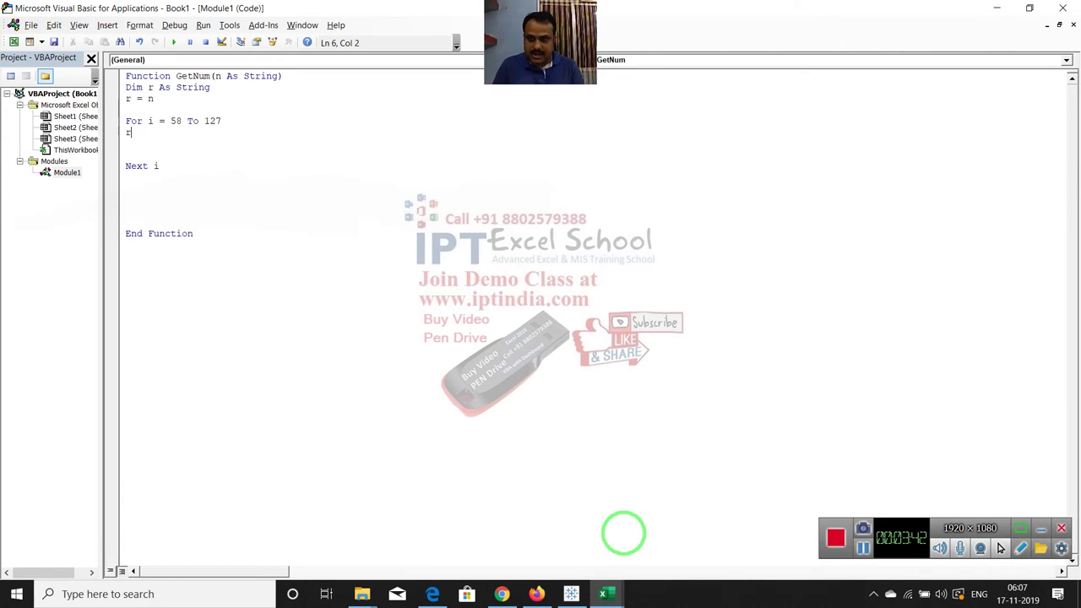
pyautogui.write('=re')
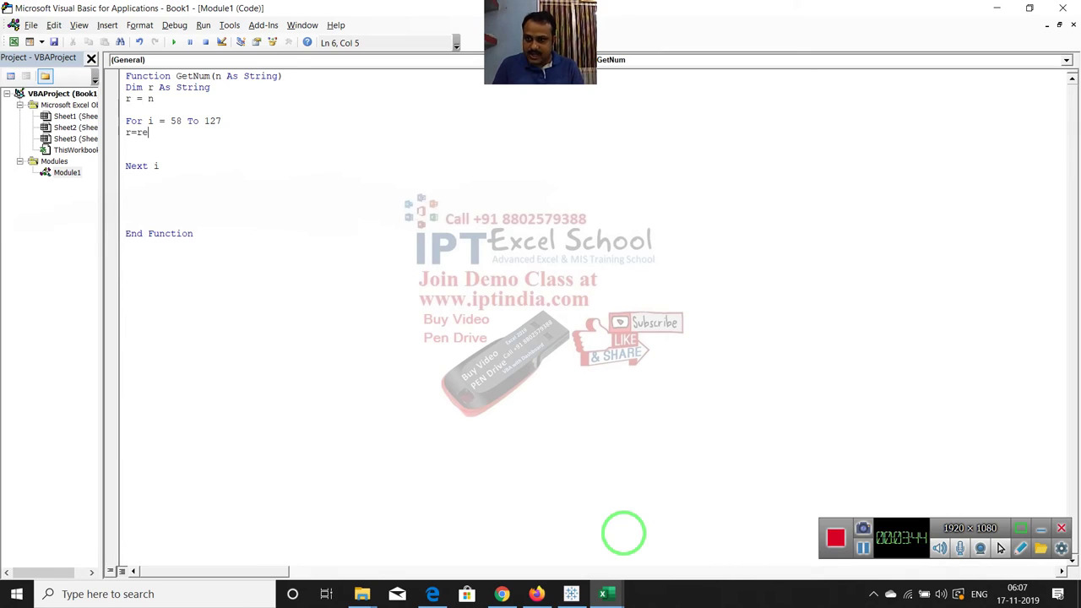
pyautogui.write('place')
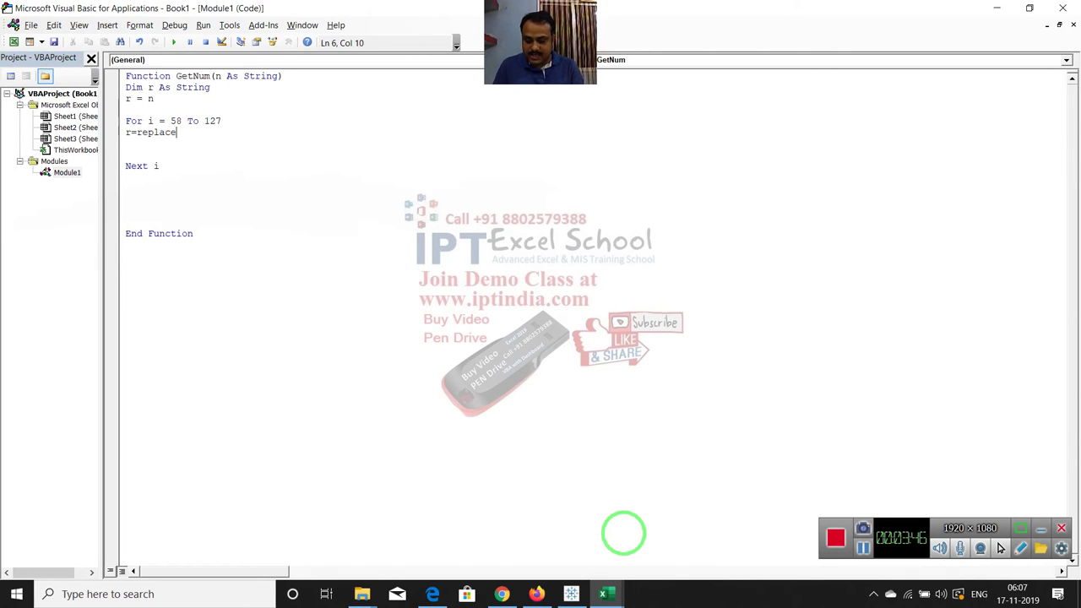
pyautogui.write('(')
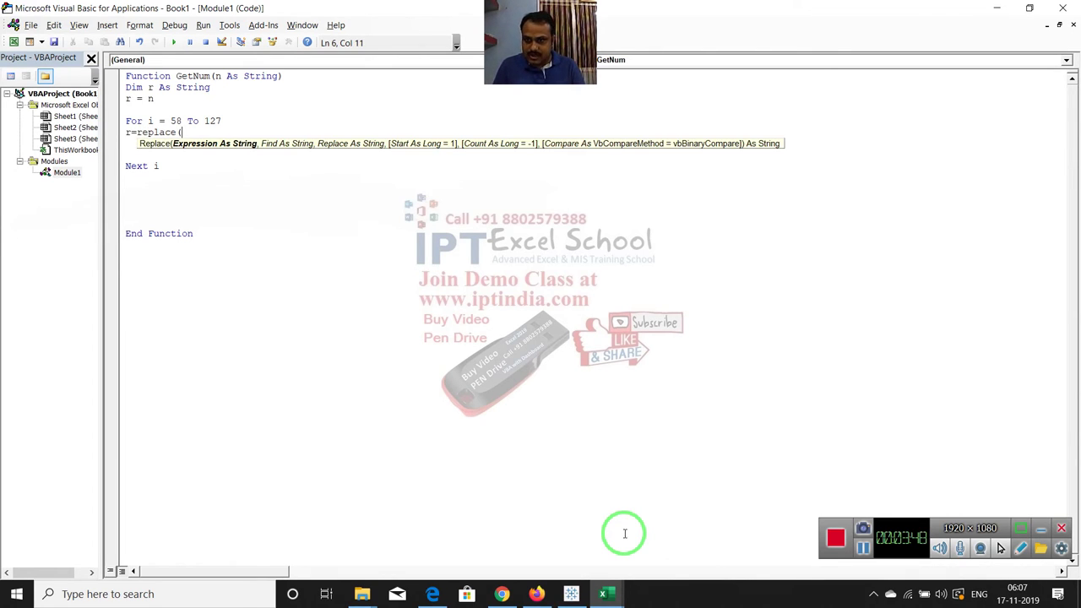
pyautogui.write('r,')
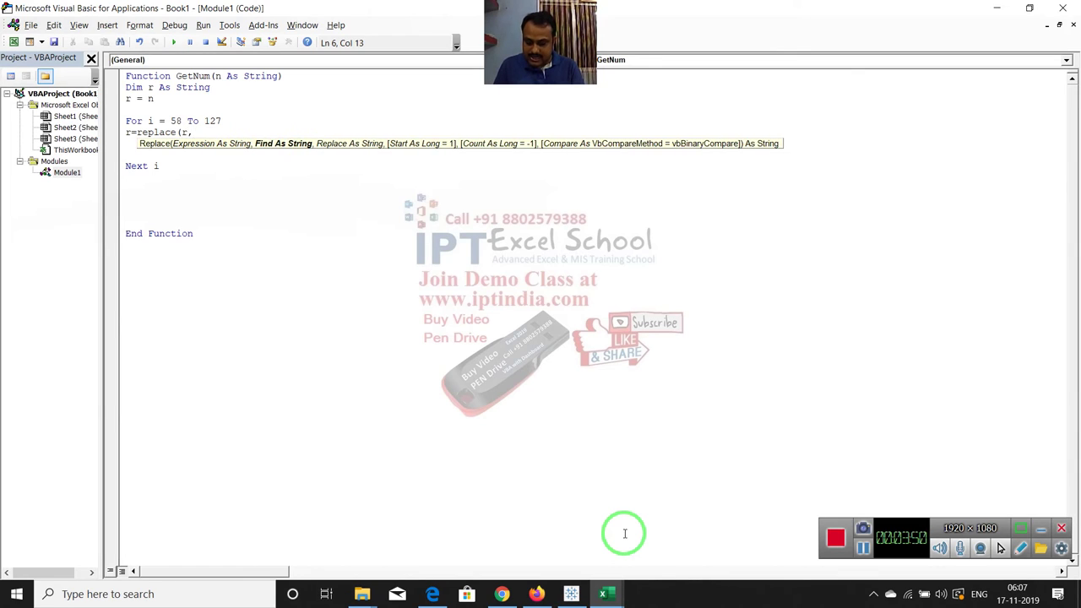
pyautogui.write('ch')
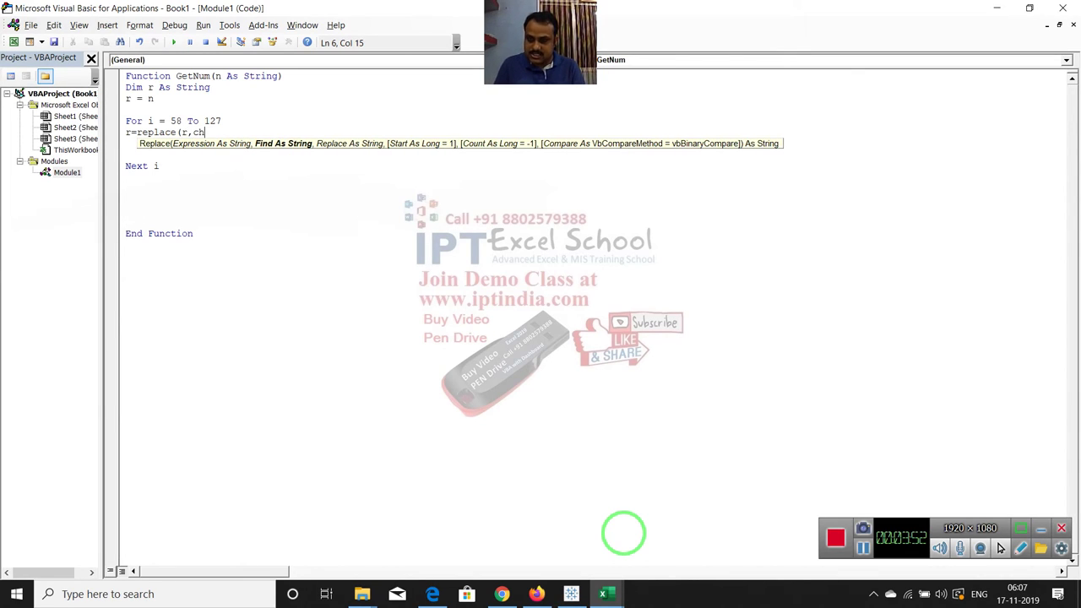
pyautogui.write('r(')
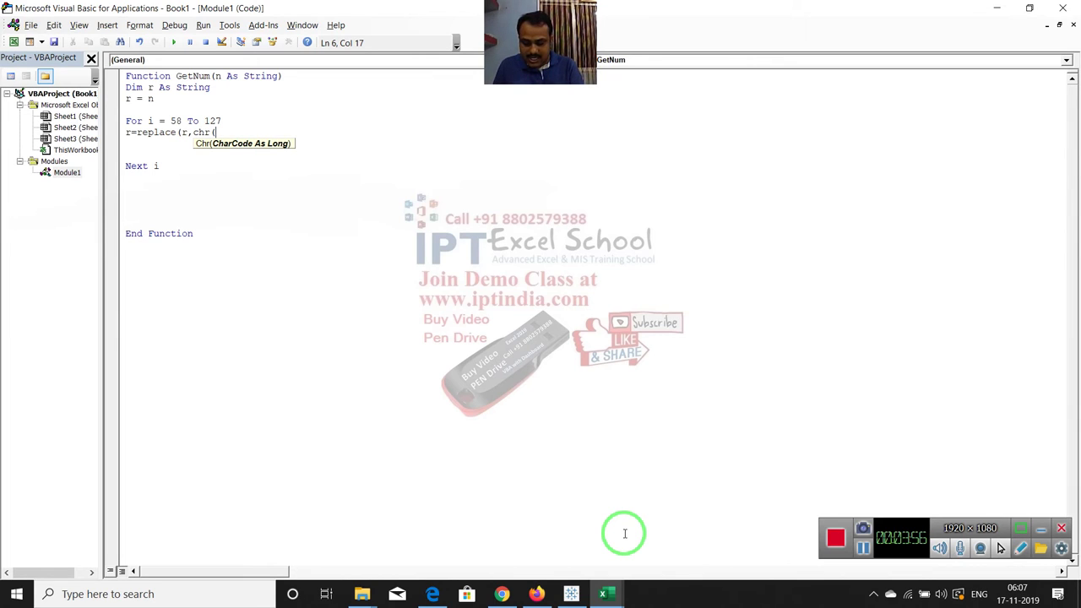
pyautogui.write('i),')
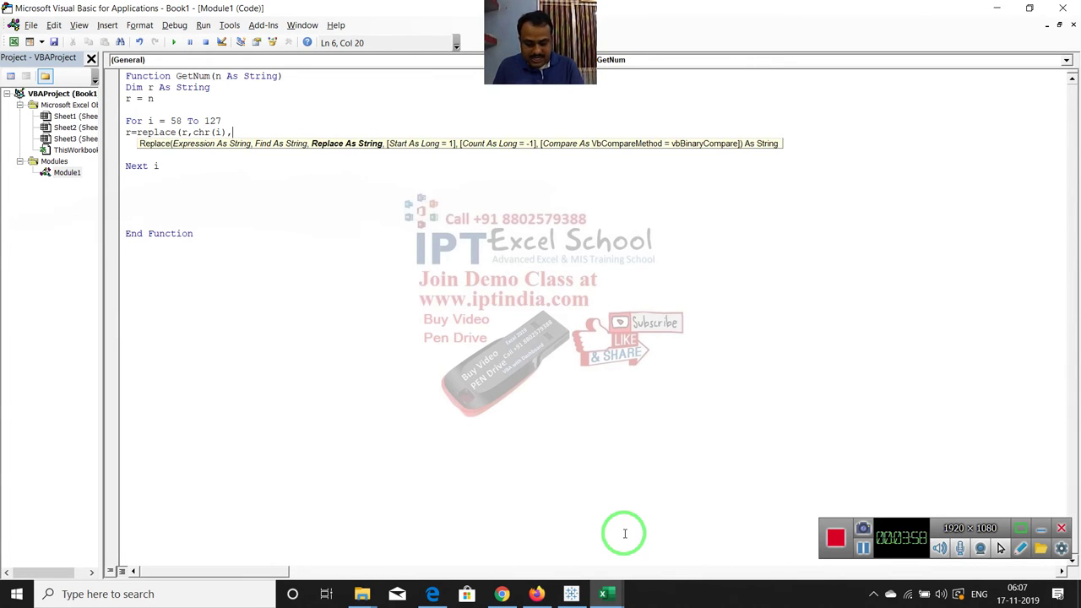
pyautogui.write('"")')
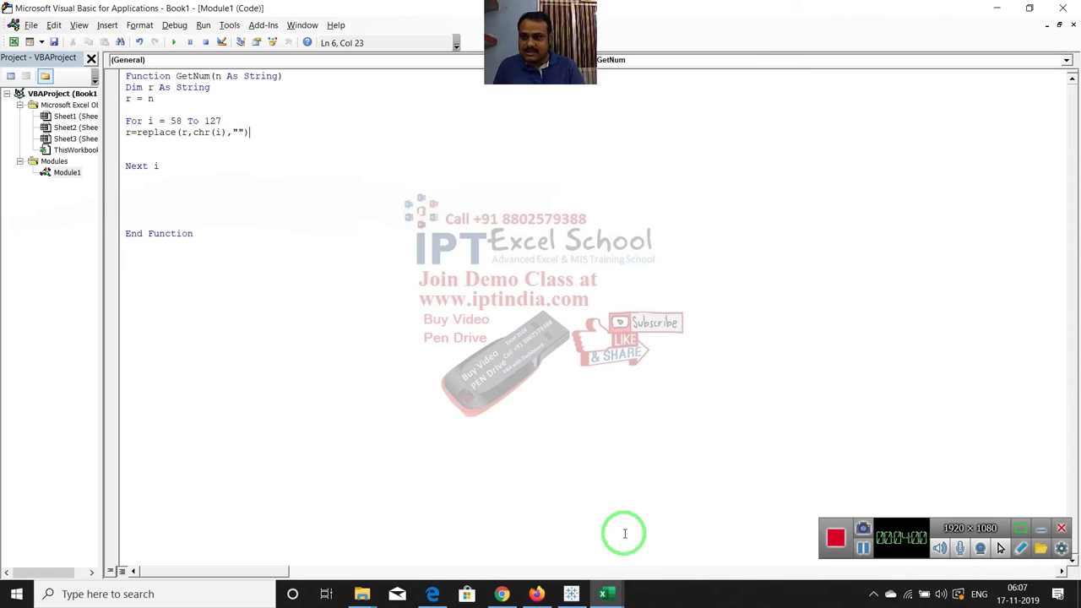
pyautogui.press('Return')
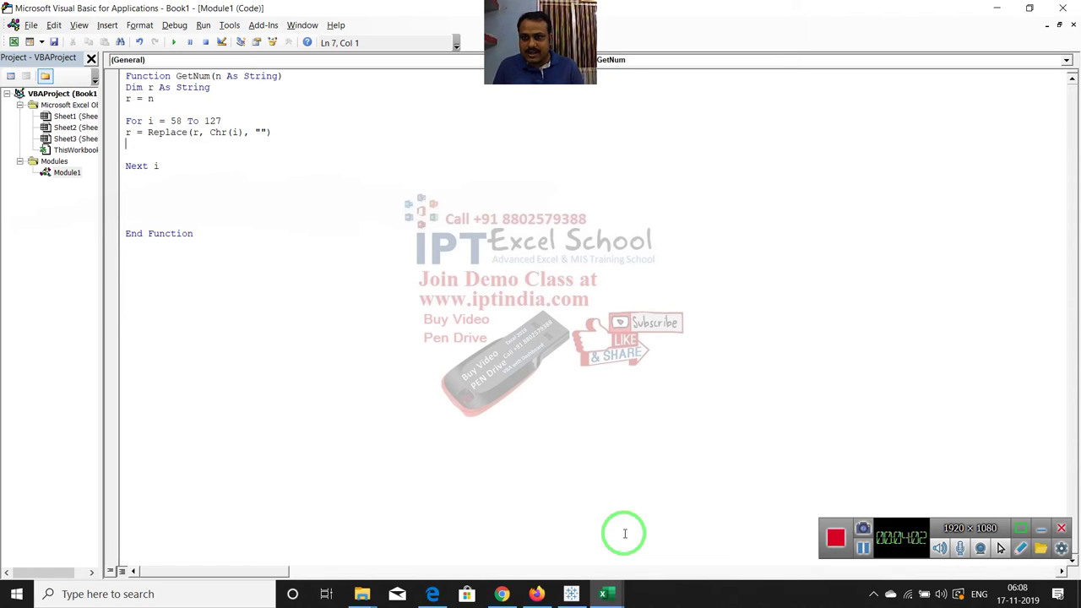
pyautogui.press('Delete')
pyautogui.press('Delete')
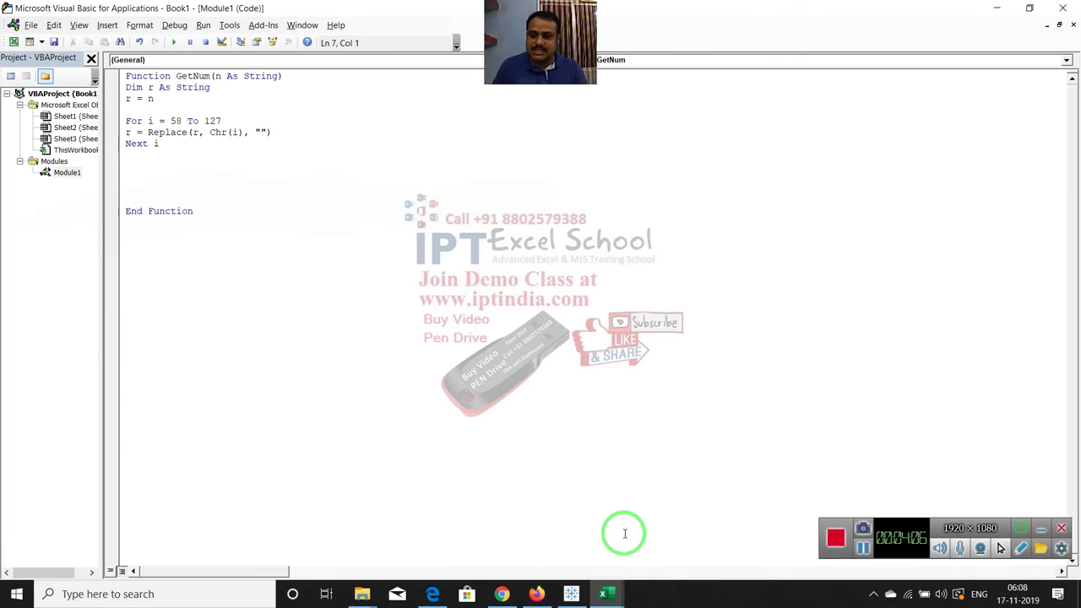
pyautogui.hotkey('shift', 'Right')
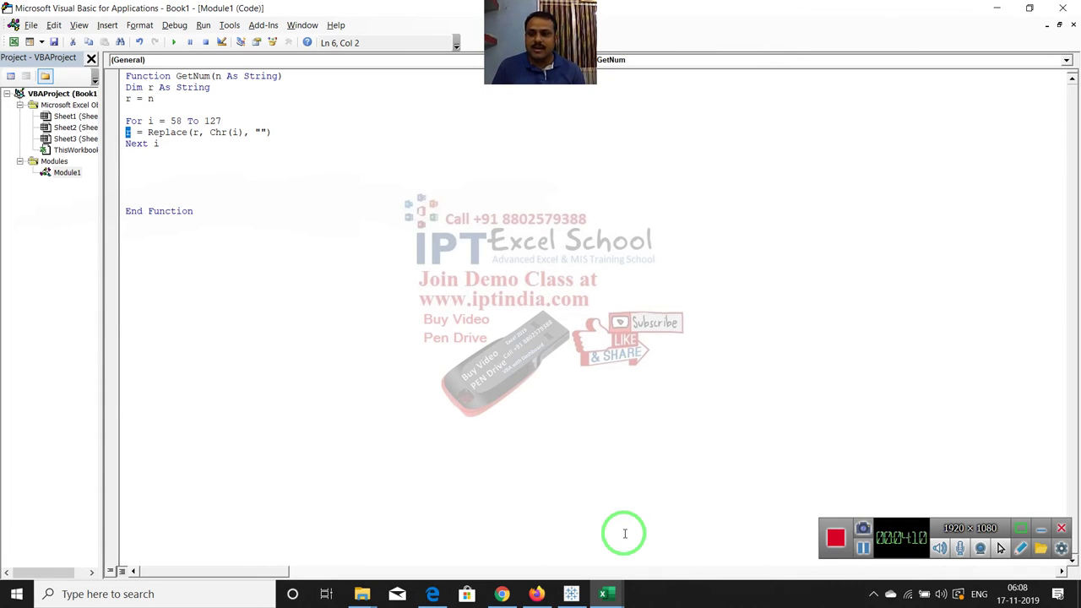
pyautogui.press('Down')
pyautogui.press('Down')
pyautogui.press('Down')
pyautogui.press('Return')
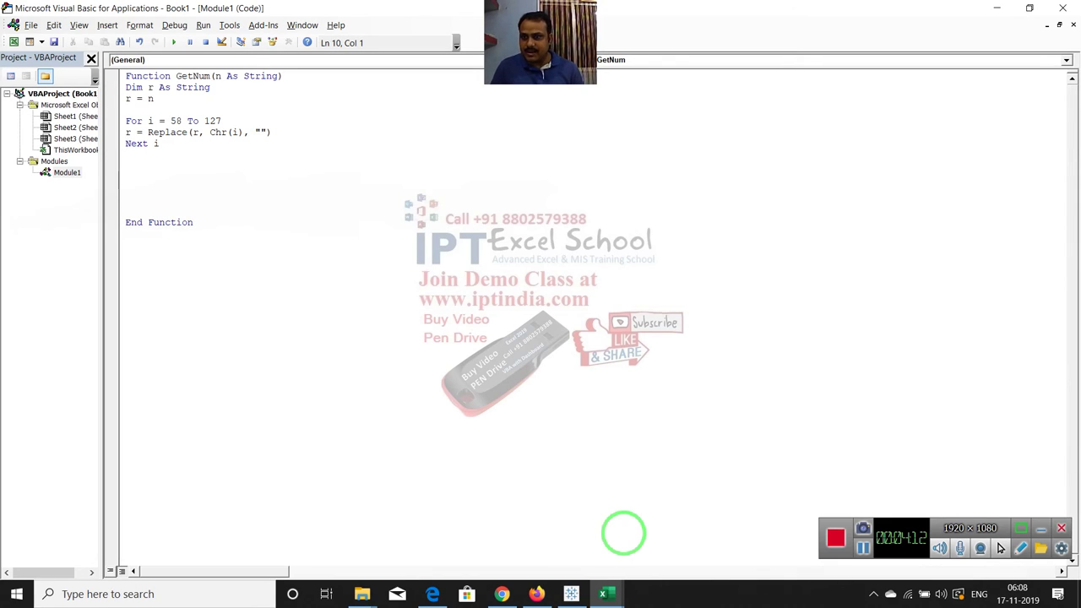
# Step: Add the return line GetNum = r and declare GetNum As Long
pyautogui.write('Get')
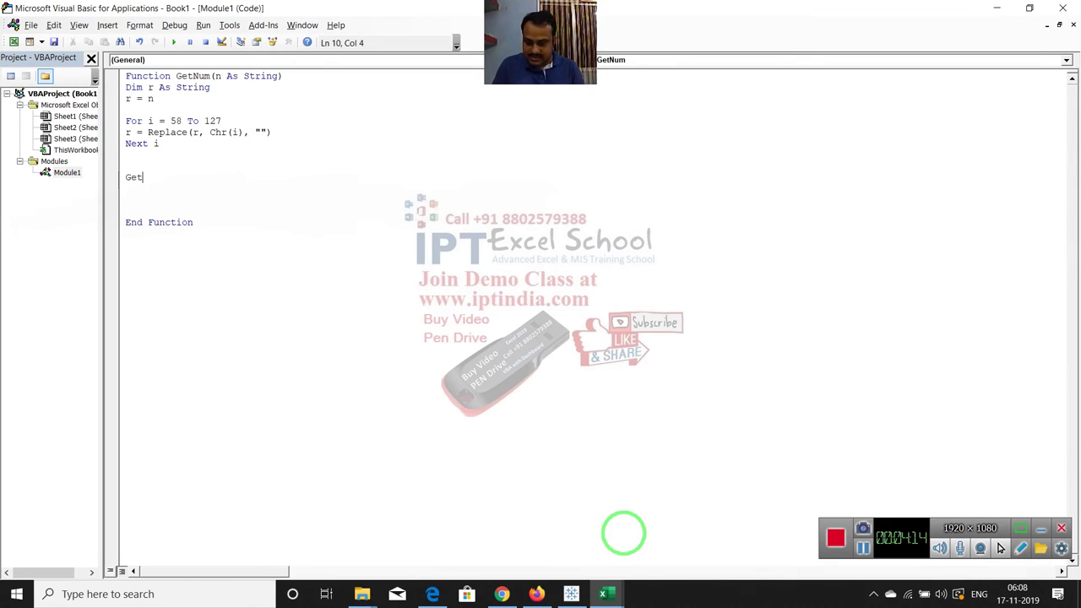
pyautogui.write('Num ')
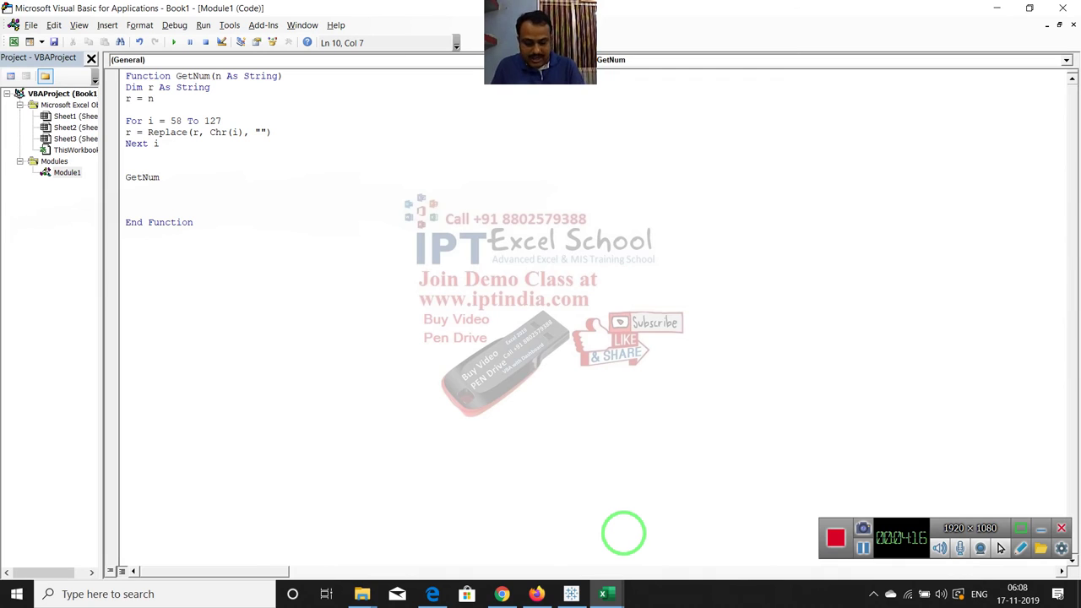
pyautogui.write('= r')
pyautogui.press('Up')
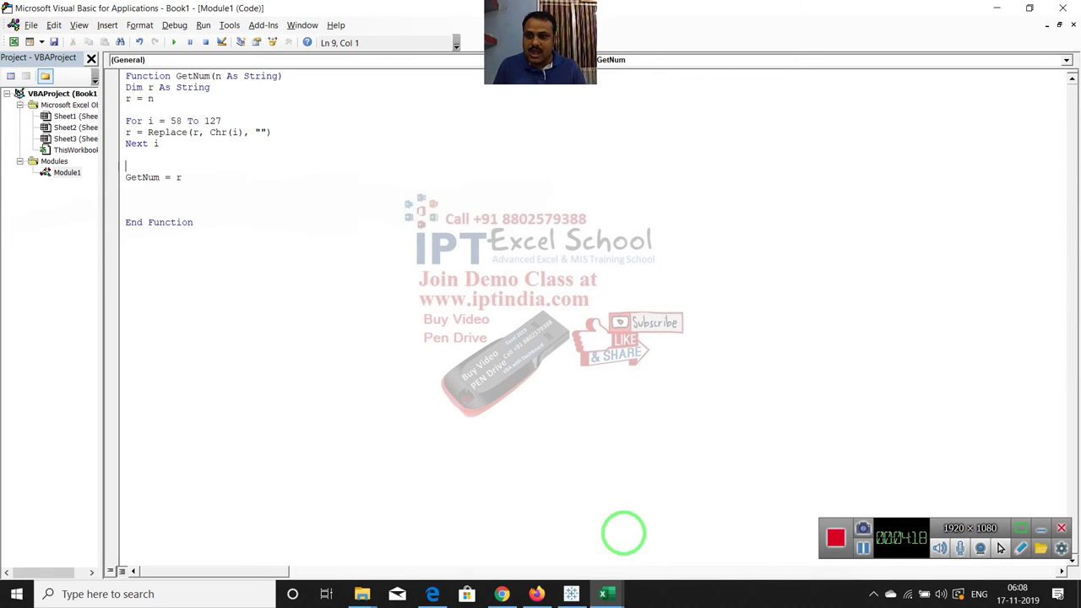
pyautogui.hotkey('ctrl', 'End')
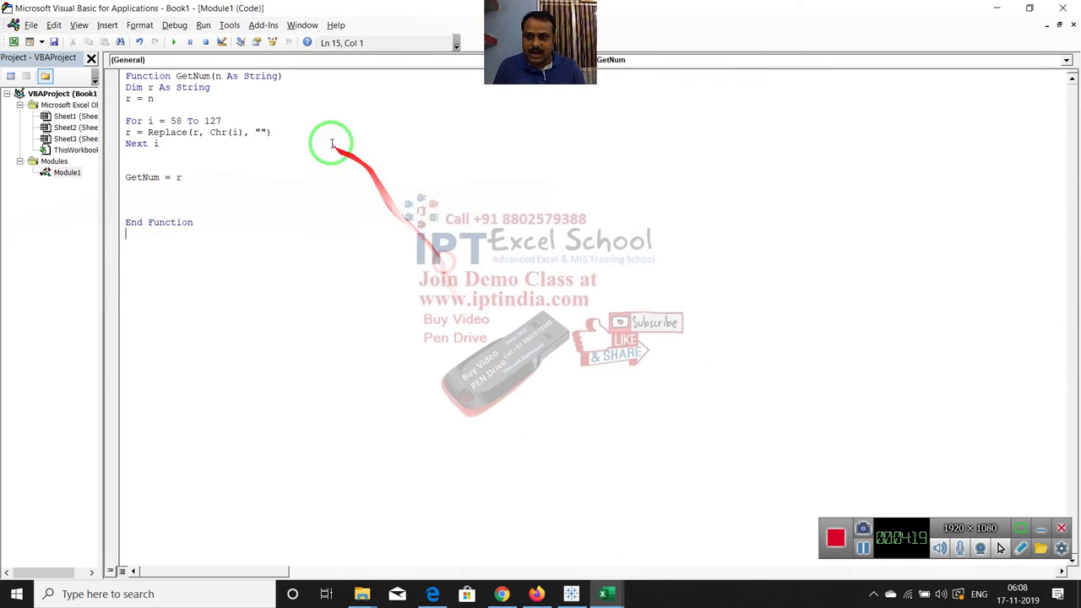
pyautogui.click(303, 76)
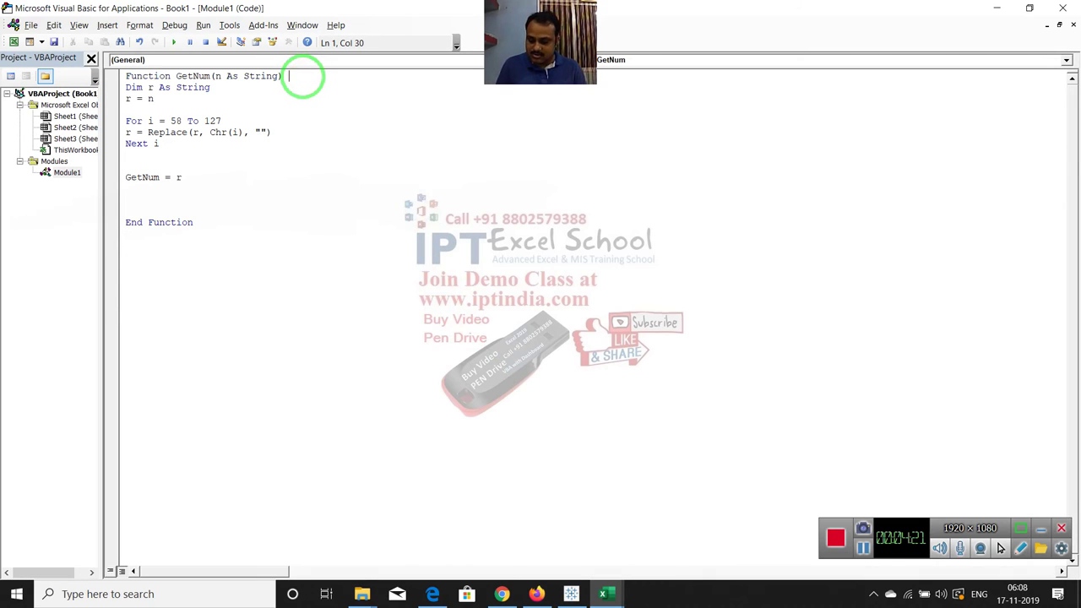
pyautogui.write('as long')
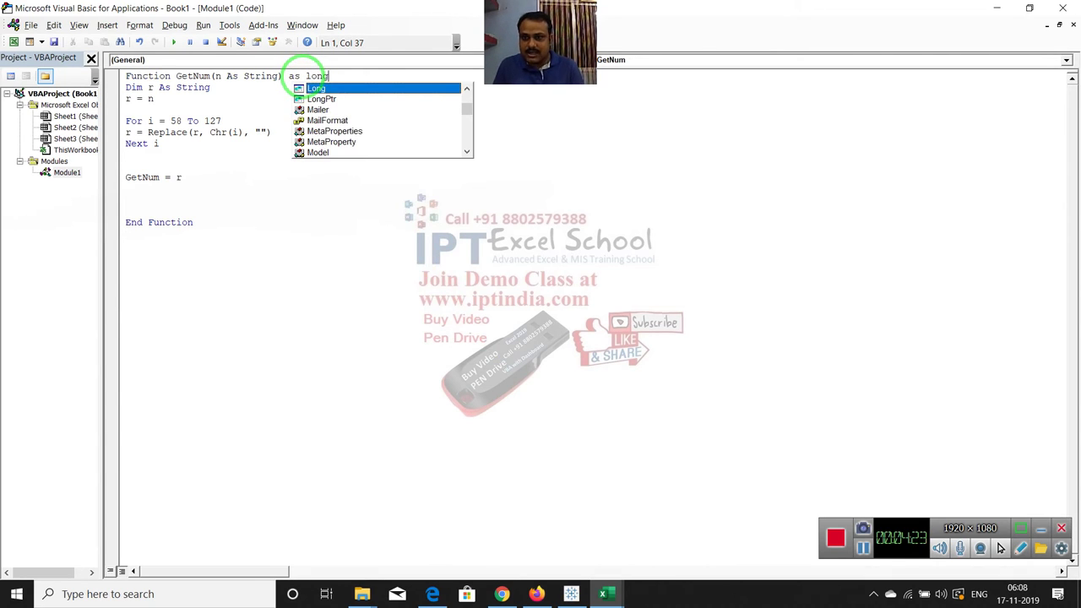
pyautogui.press('Tab')
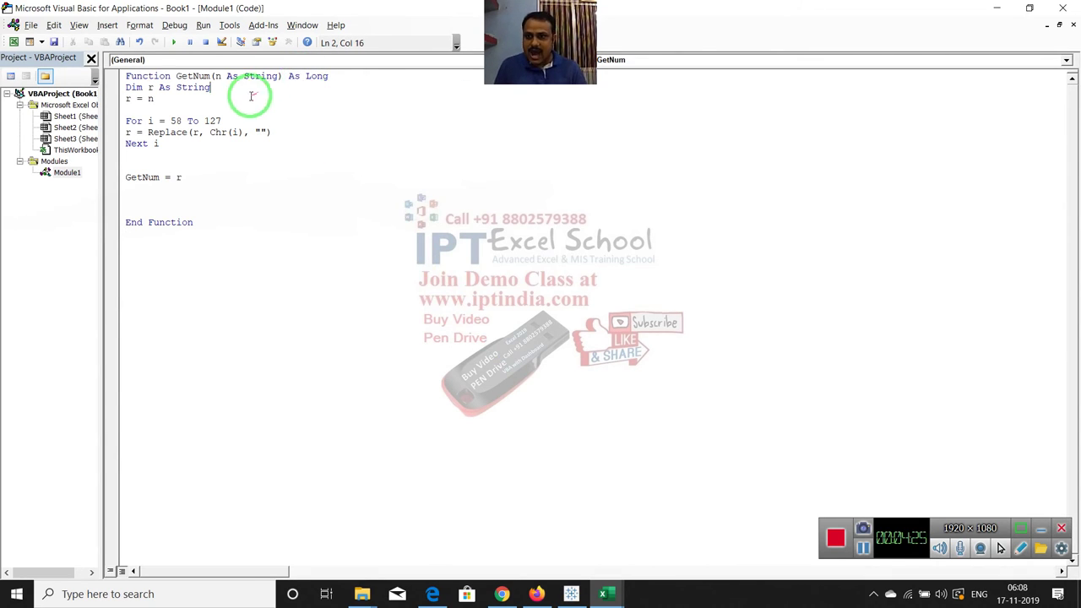
# Step: Review the code, check the digit codes in the ASCII table, and select B11 in Excel
pyautogui.doubleClick(201, 88)
pyautogui.doubleClick(178, 177)
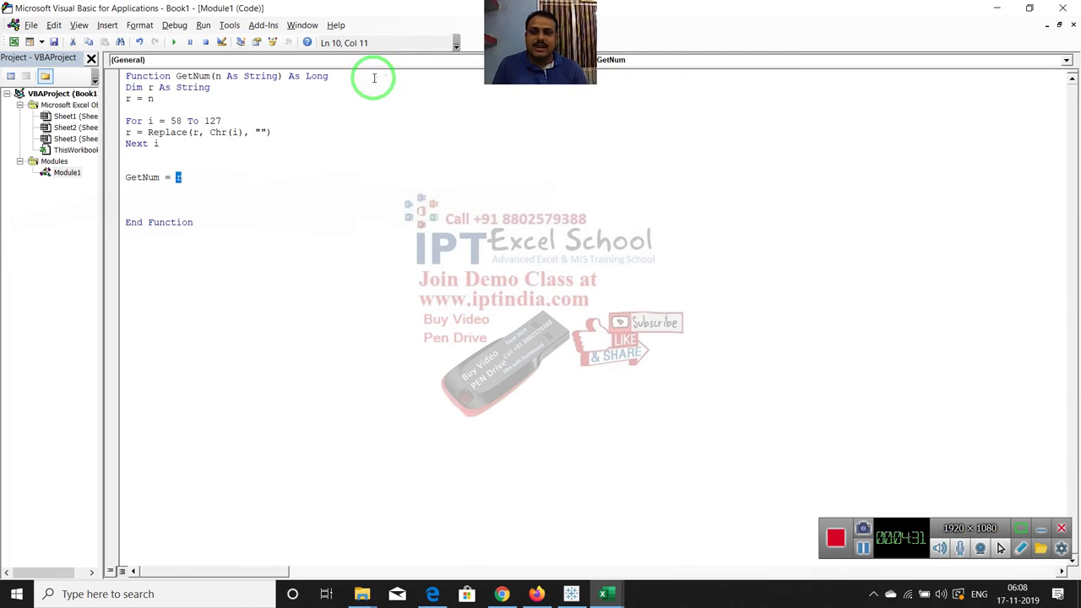
pyautogui.click(346, 85)
pyautogui.hotkey('alt', 'Tab')
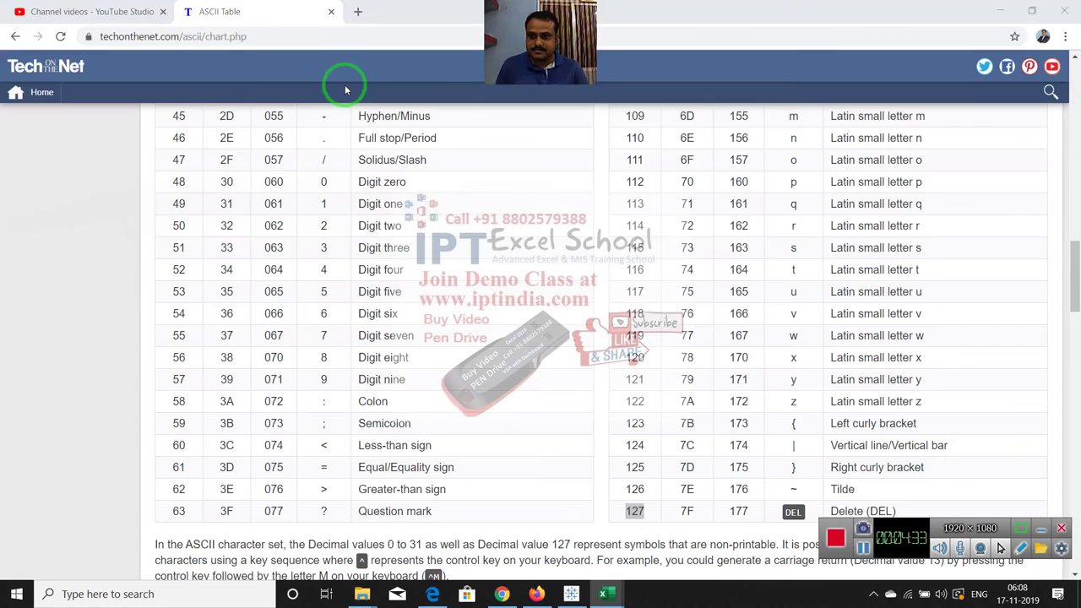
pyautogui.click(382, 215)
pyautogui.hotkey('alt', 'Tab')
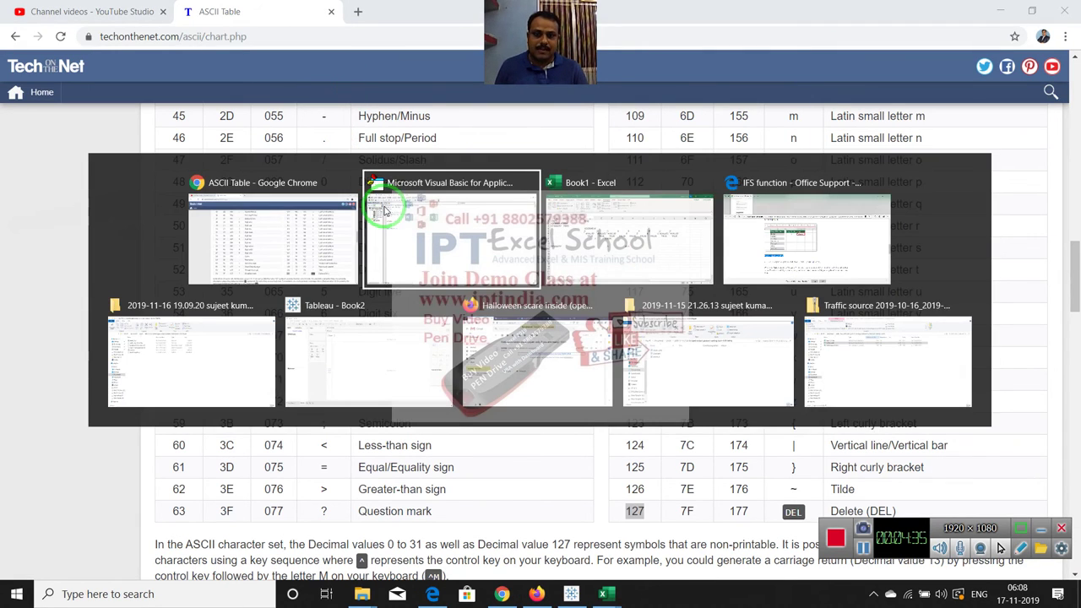
pyautogui.click(164, 338)
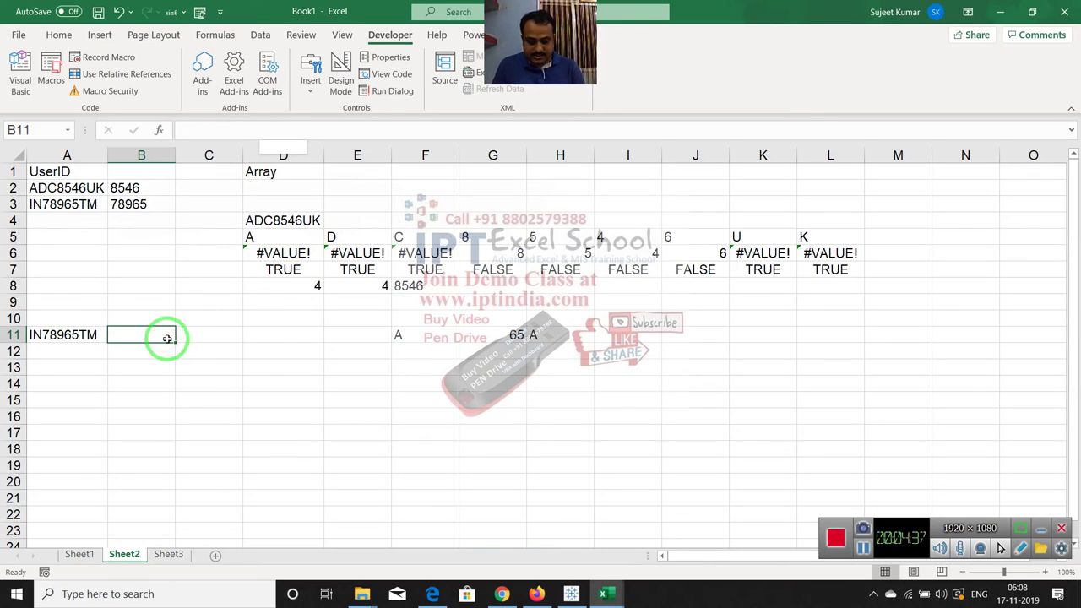
# Step: Enter =GetNum(A11) in B11, returning 78965 from IN78965TM
pyautogui.write('=gr')
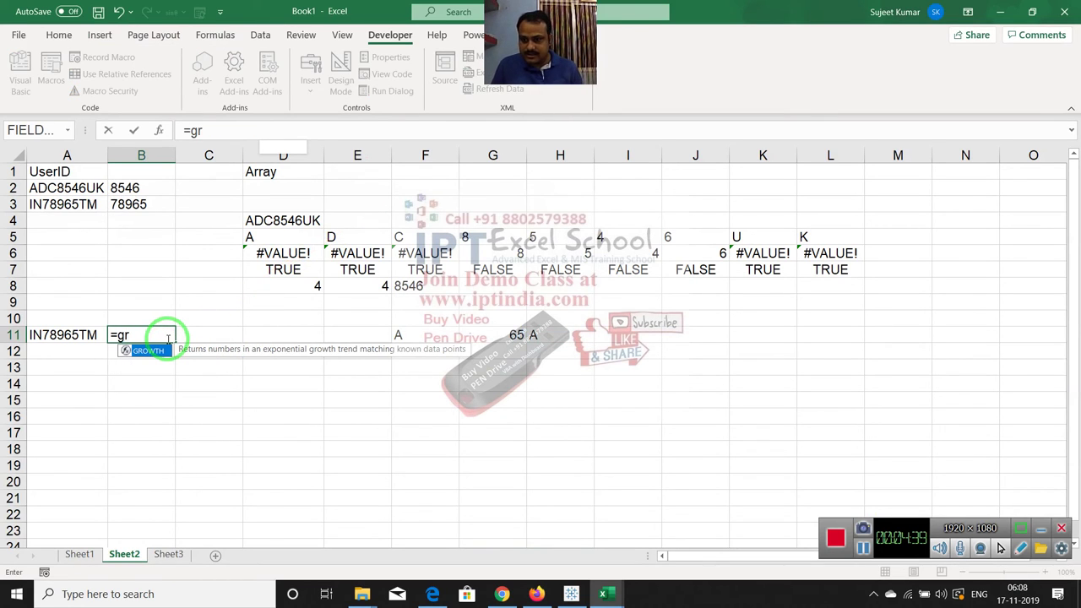
pyautogui.press('BackSpace')
pyautogui.write('e')
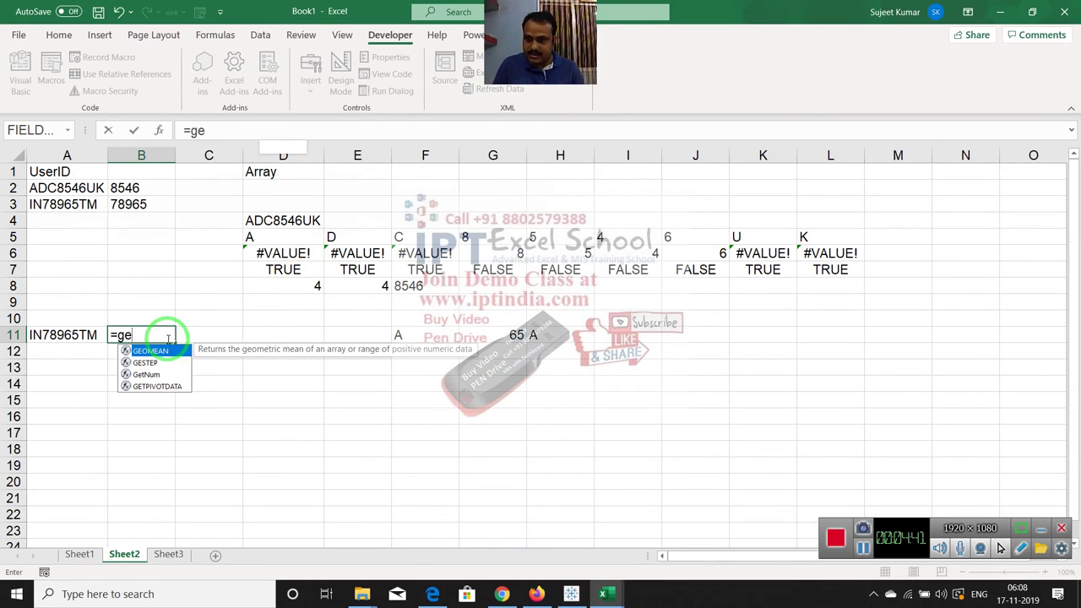
pyautogui.press('Down')
pyautogui.press('Down')
pyautogui.press('Tab')
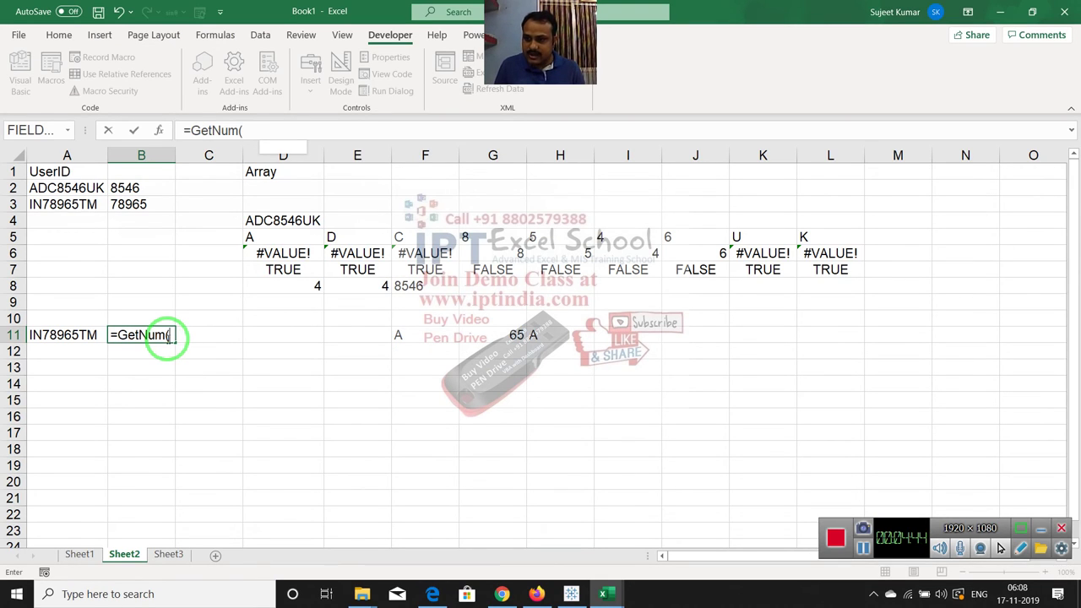
pyautogui.press('Left')
pyautogui.write(')')
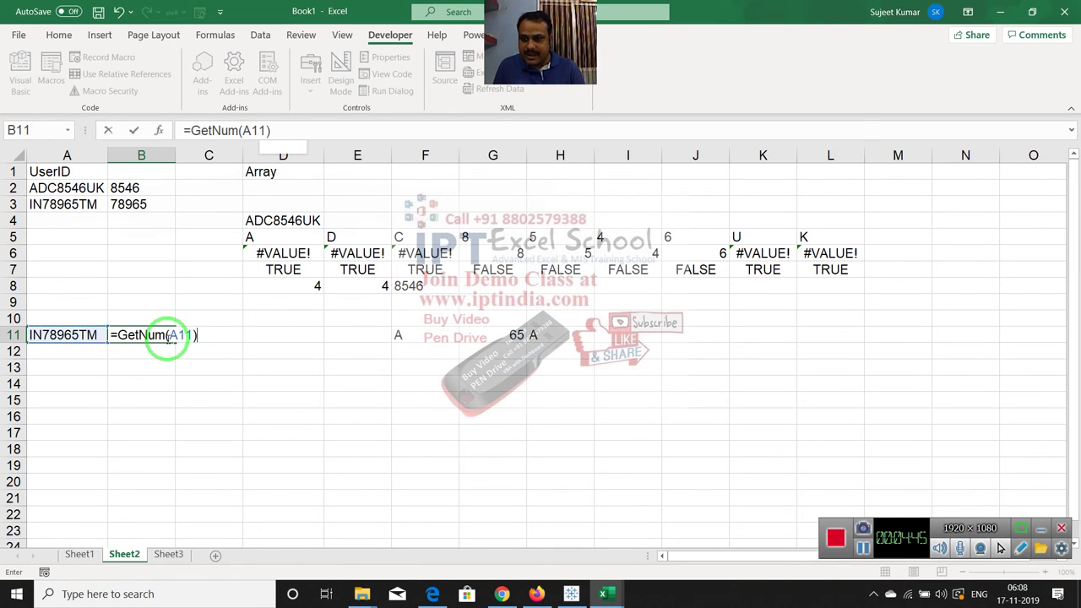
pyautogui.press('Return')
pyautogui.click(166, 335)
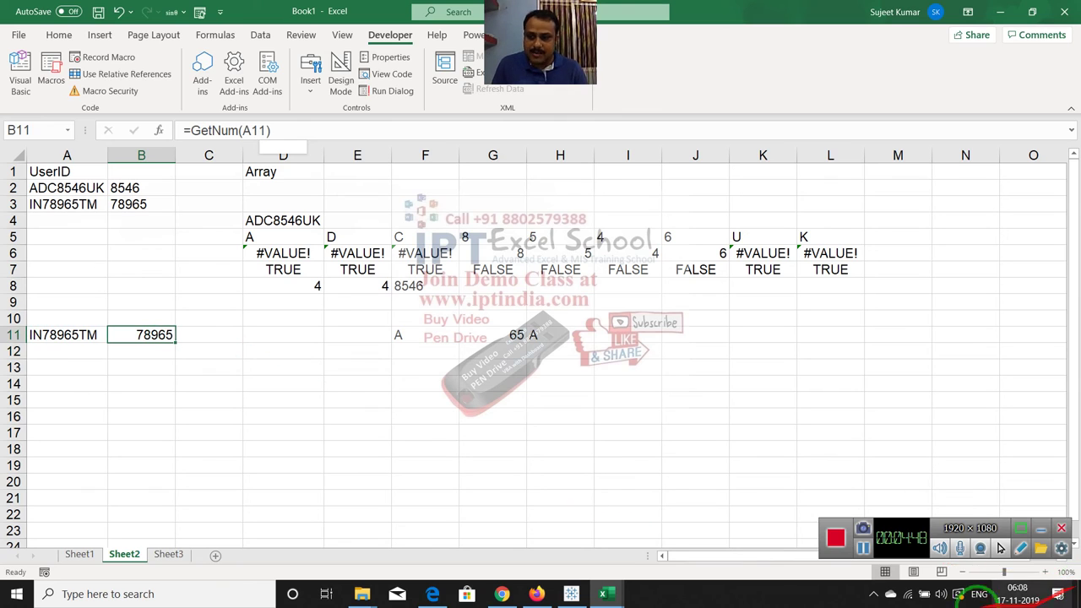
# Step: Append 85 to the user ID in A11 so B11 shows 7896585, then show the desktop
pyautogui.click(89, 334)
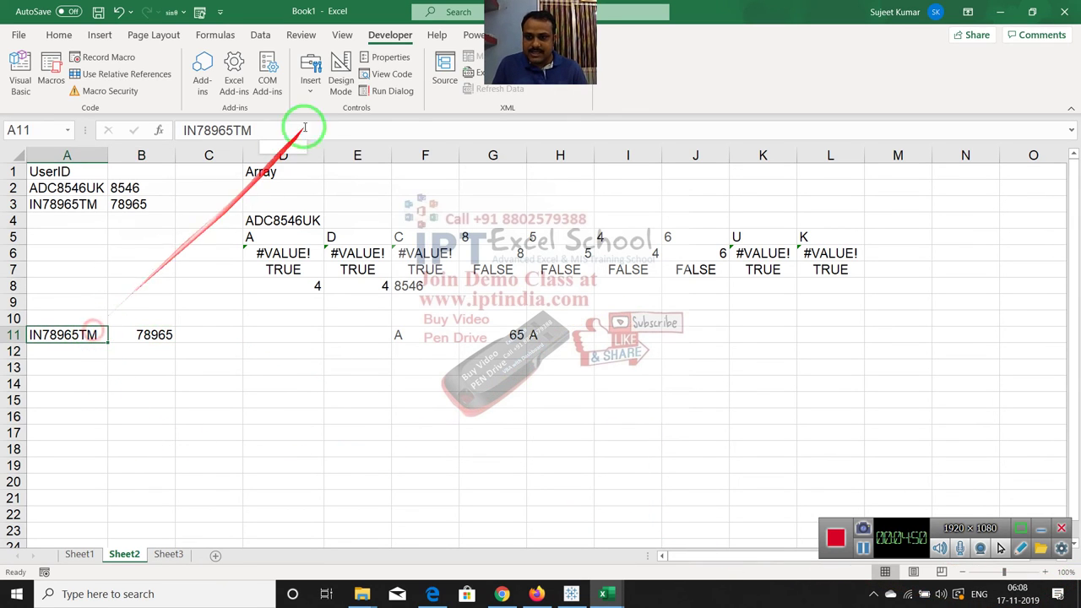
pyautogui.click(317, 131)
pyautogui.write('85')
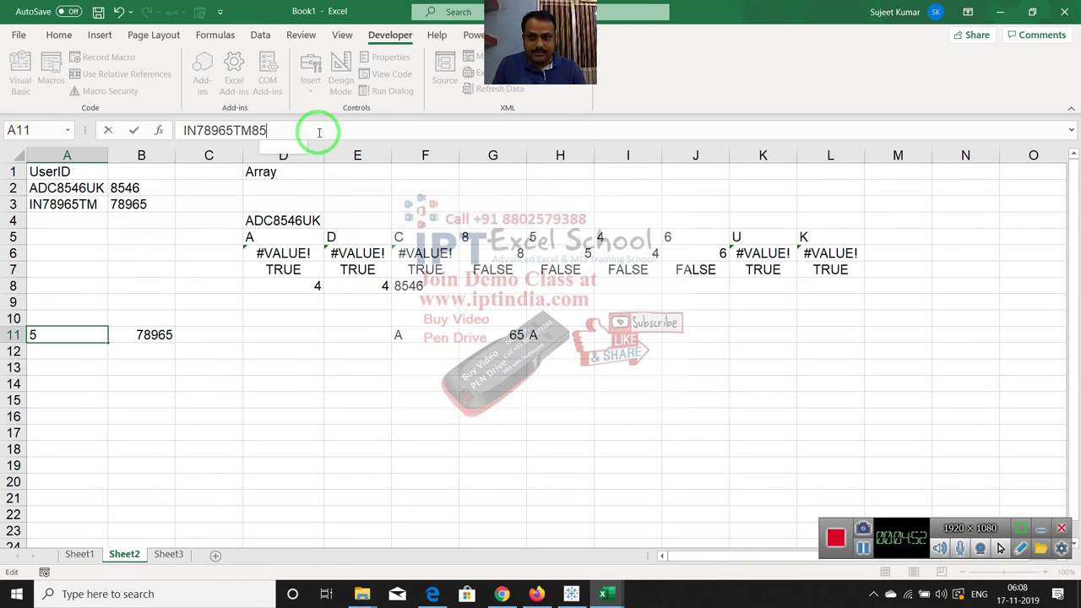
pyautogui.press('Return')
pyautogui.press('Up')
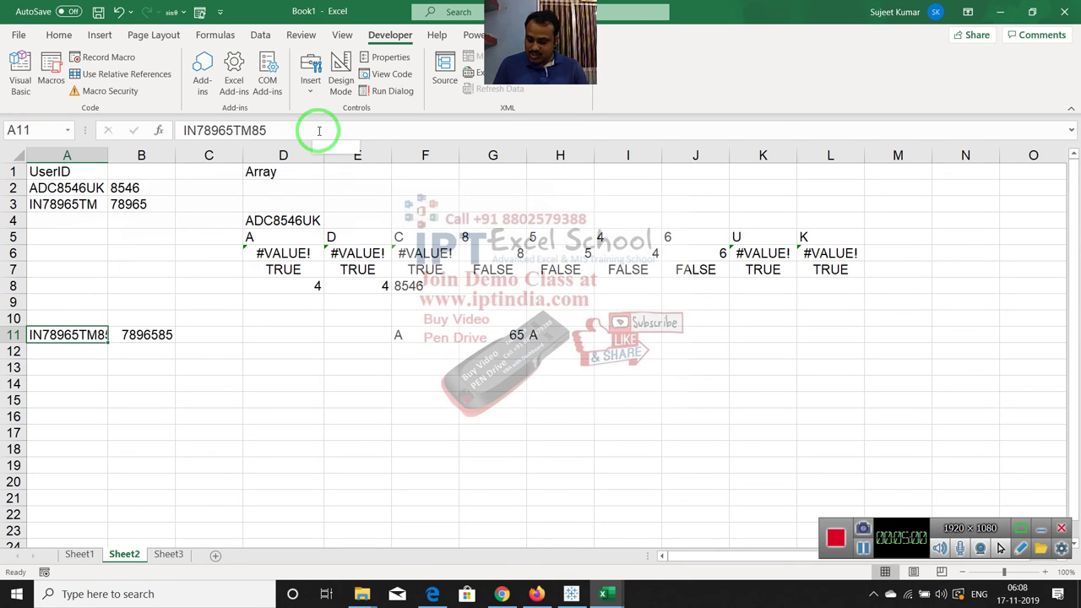
pyautogui.press('super+d')
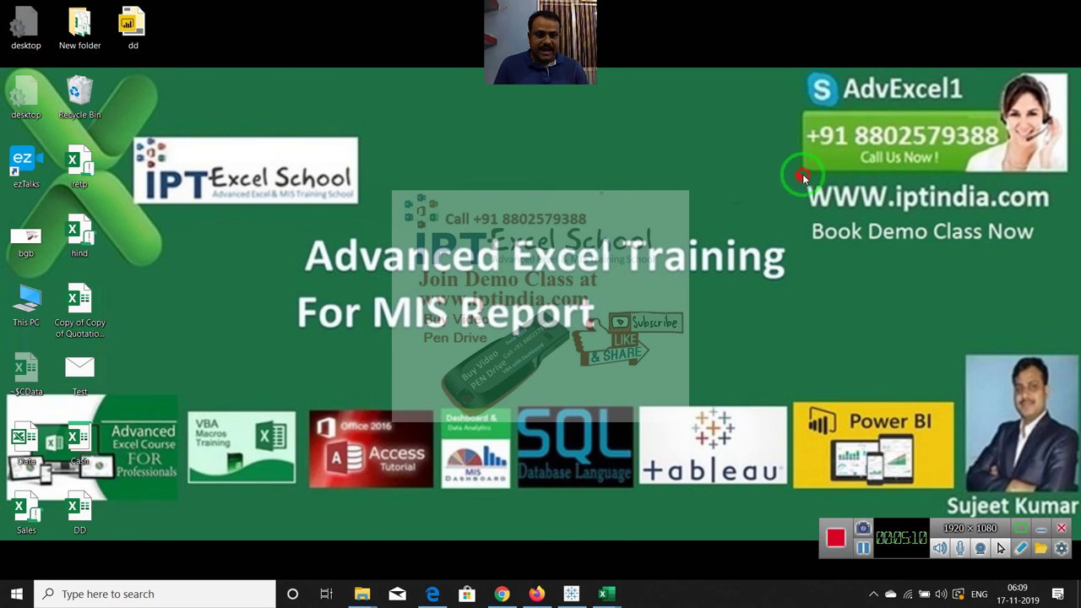
pyautogui.moveTo(796, 176); pyautogui.dragTo(1055, 216)
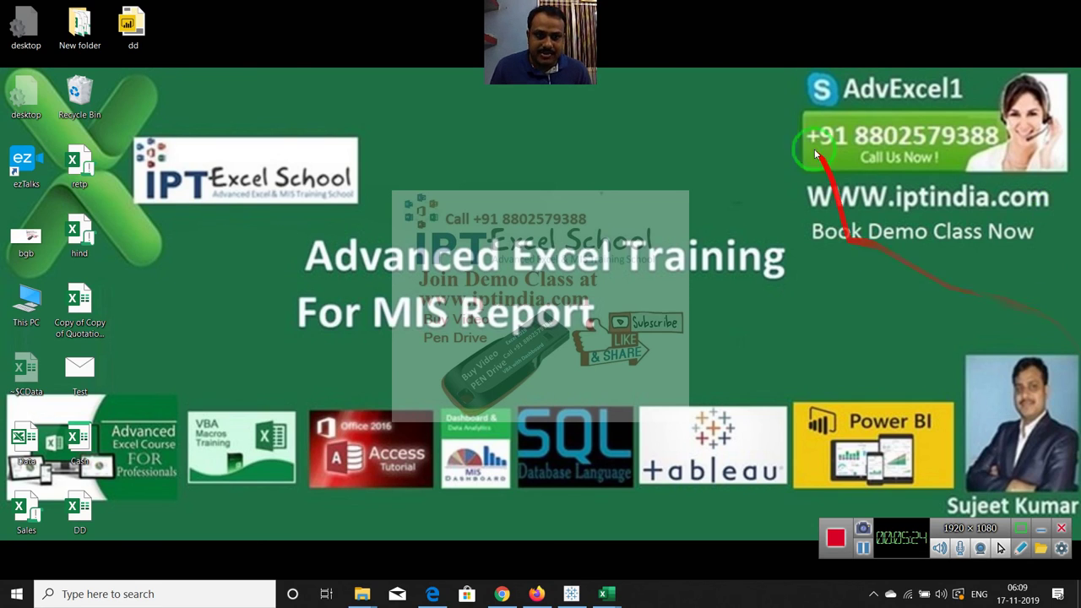
pyautogui.moveTo(794, 112); pyautogui.dragTo(1005, 155)
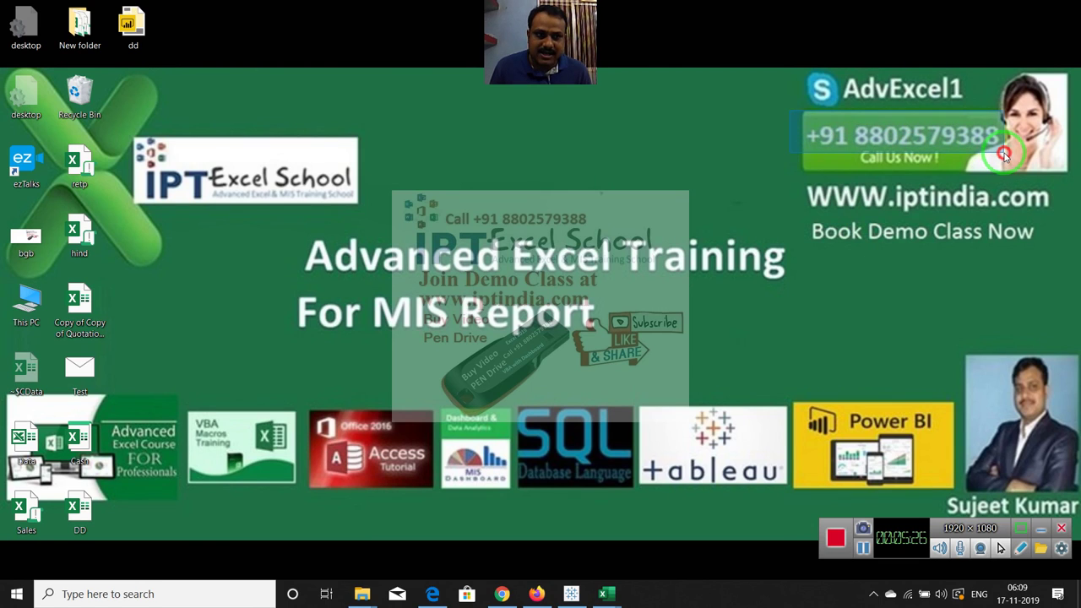